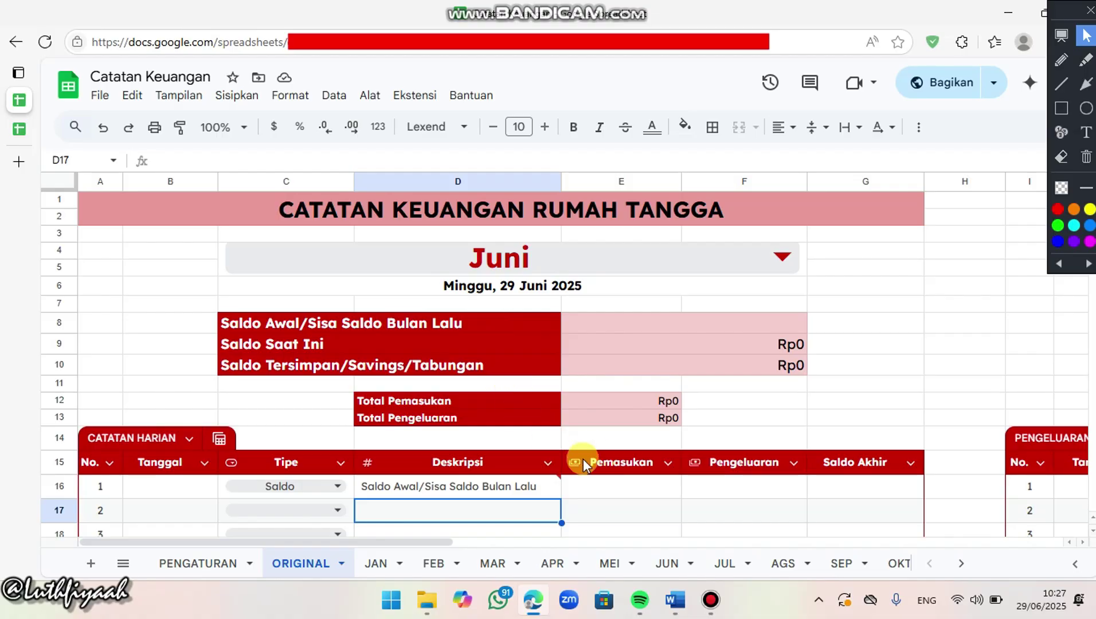
Select the entire ORIGINAL sheet, clear the selection, and return to ORIGINAL from the JAN sheet
mouse_move(519, 496)
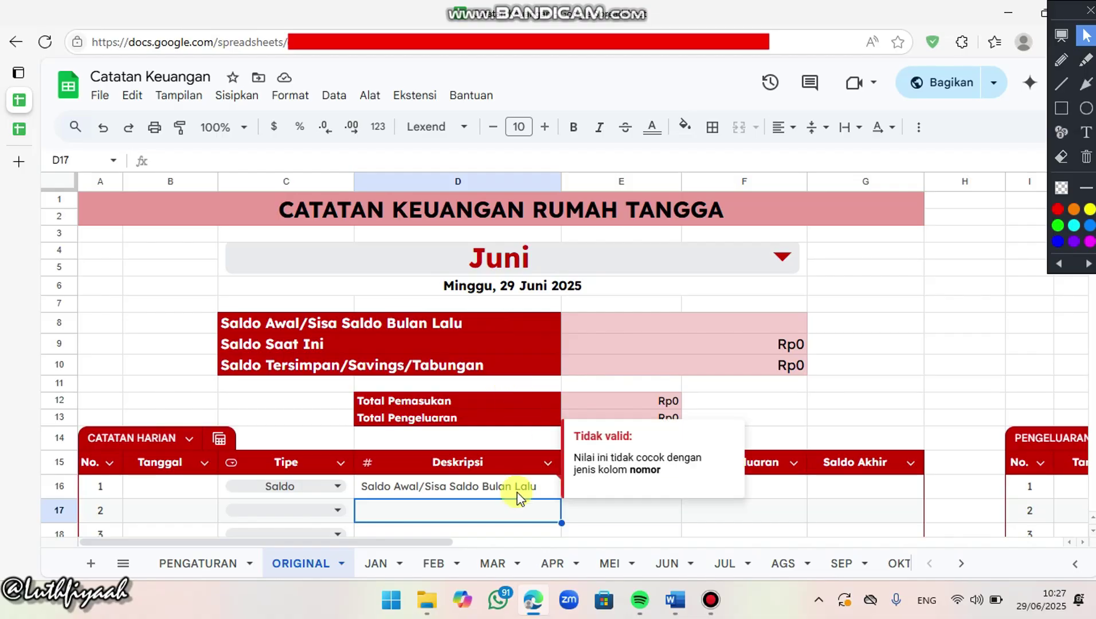
left_click(59, 180)
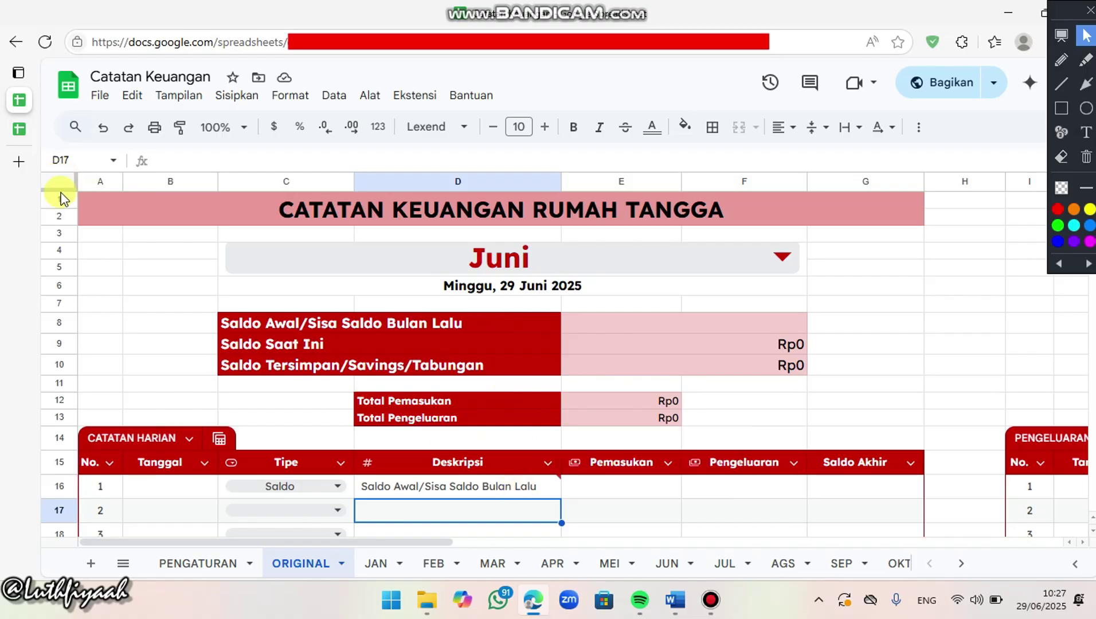
left_click(59, 189)
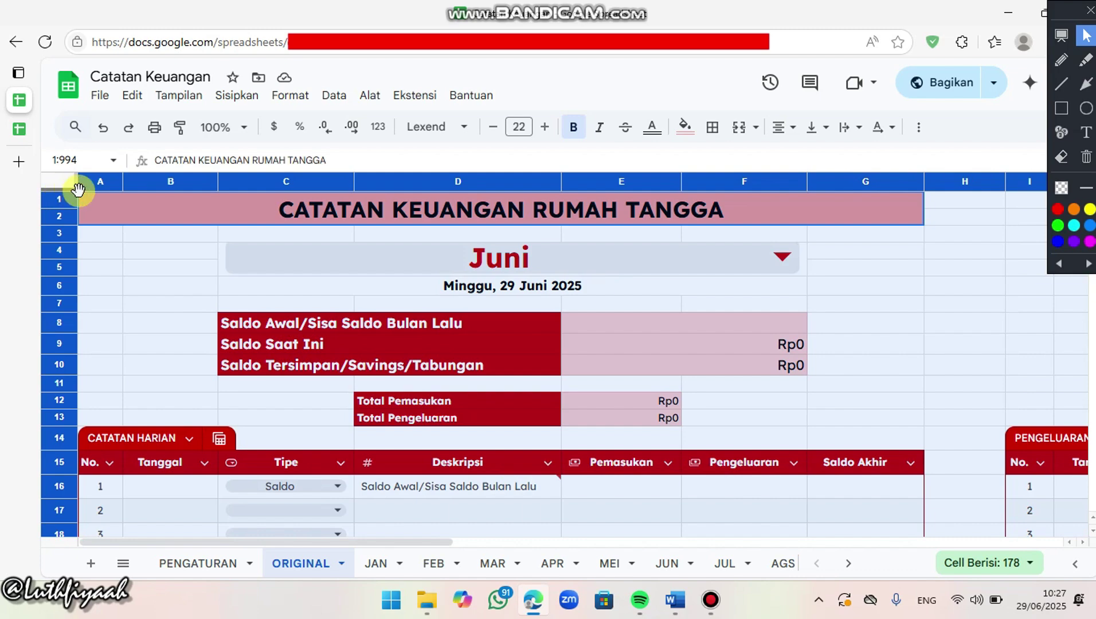
left_click(161, 297)
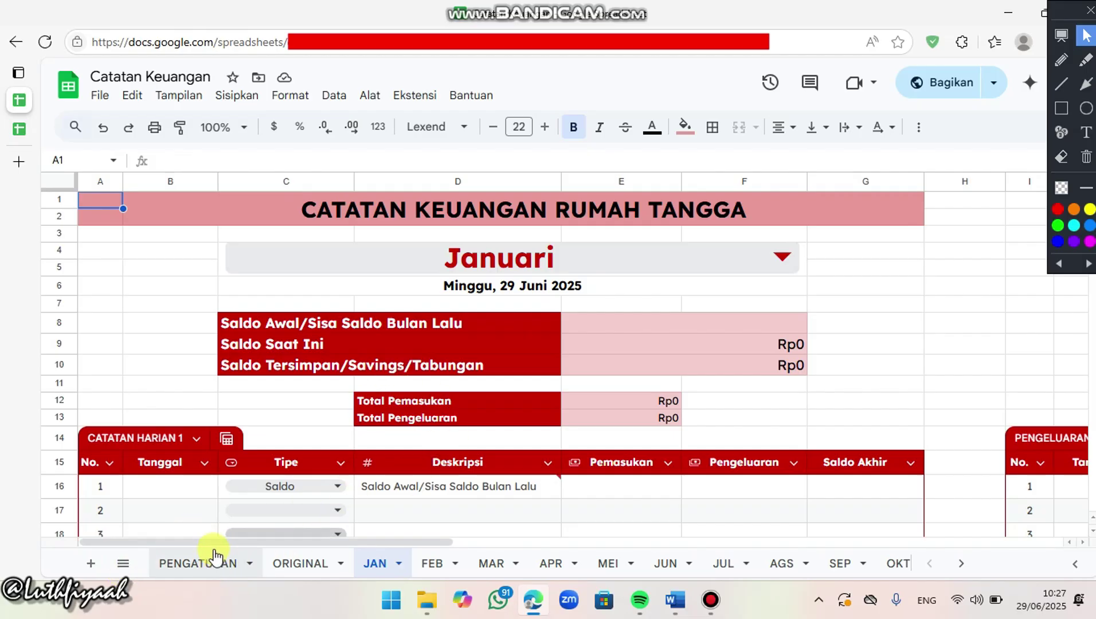
left_click(308, 561)
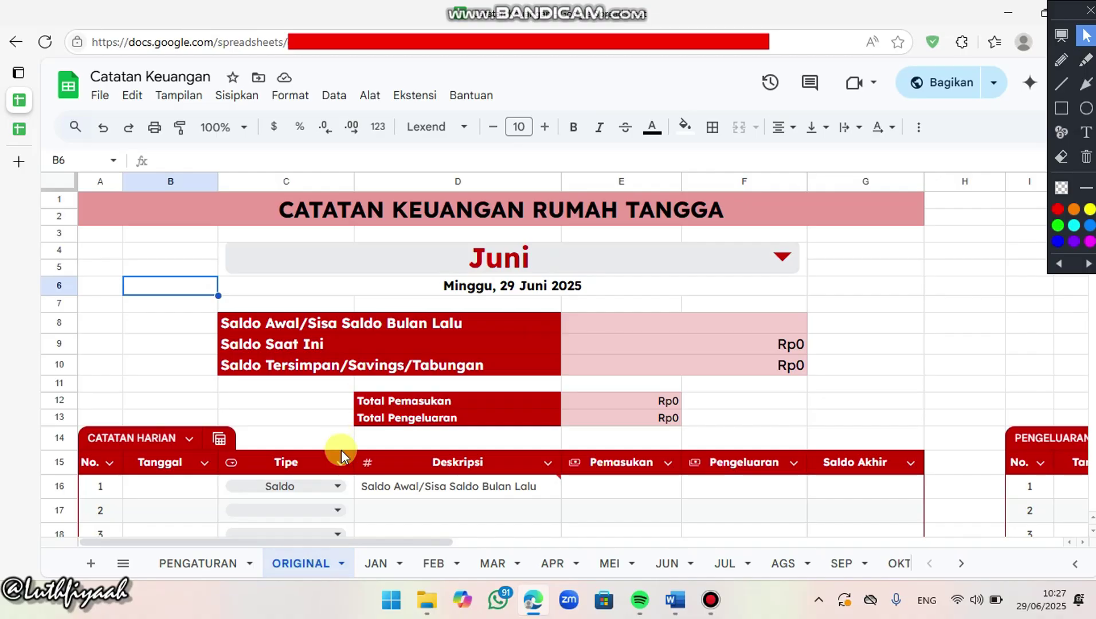
Review the month choices offered below the CATATAN KEUANGAN RUMAH TANGGA title without changing the selected month
mouse_move(533, 483)
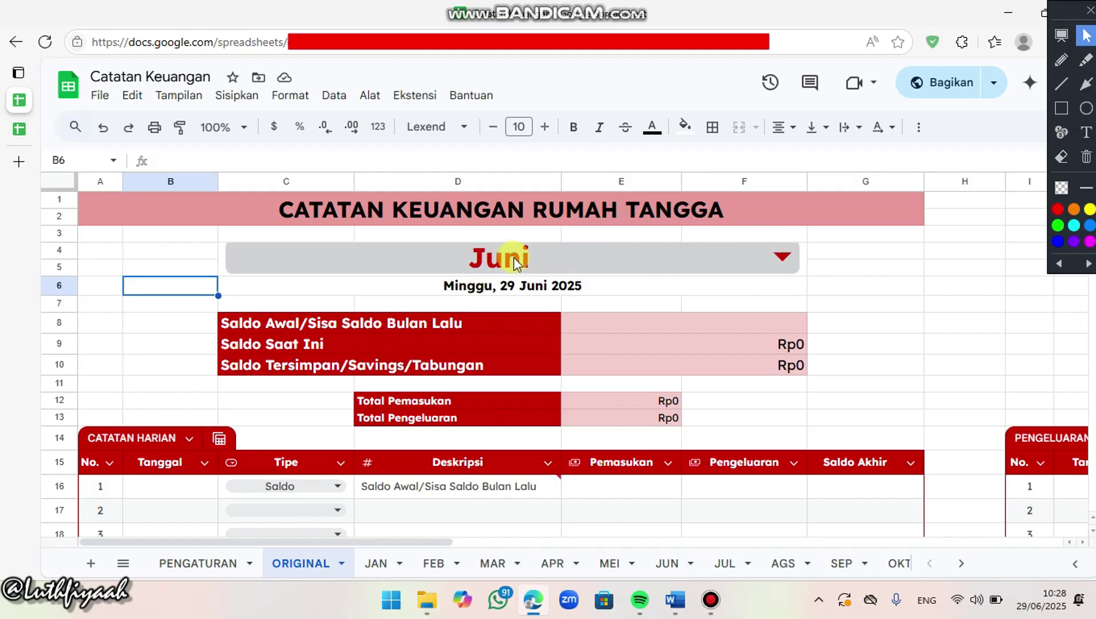
left_click(778, 254)
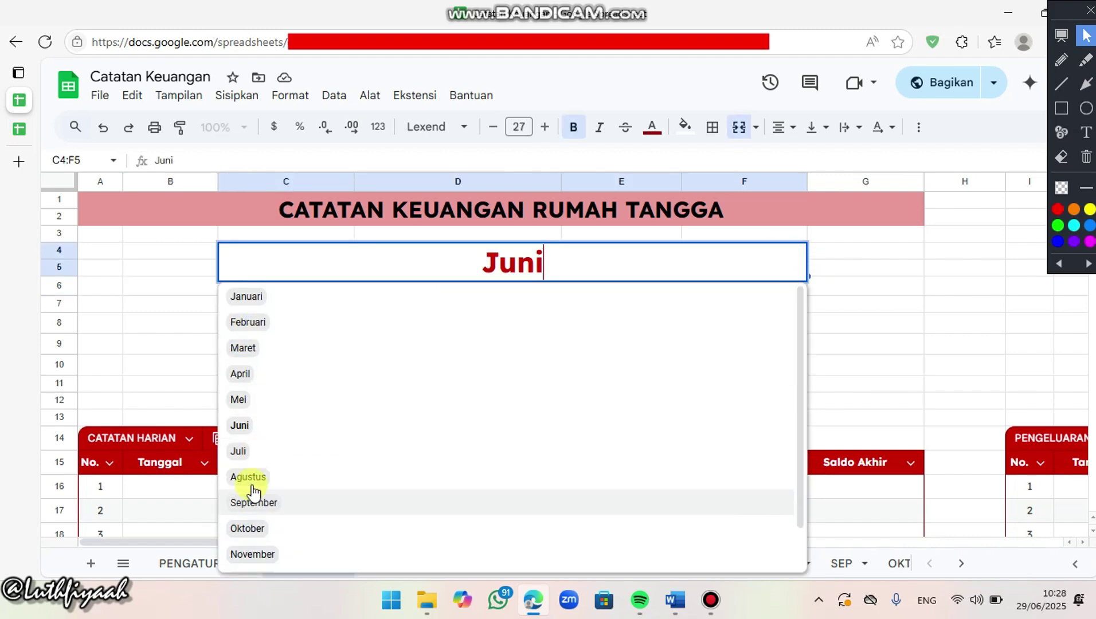
left_click(865, 259)
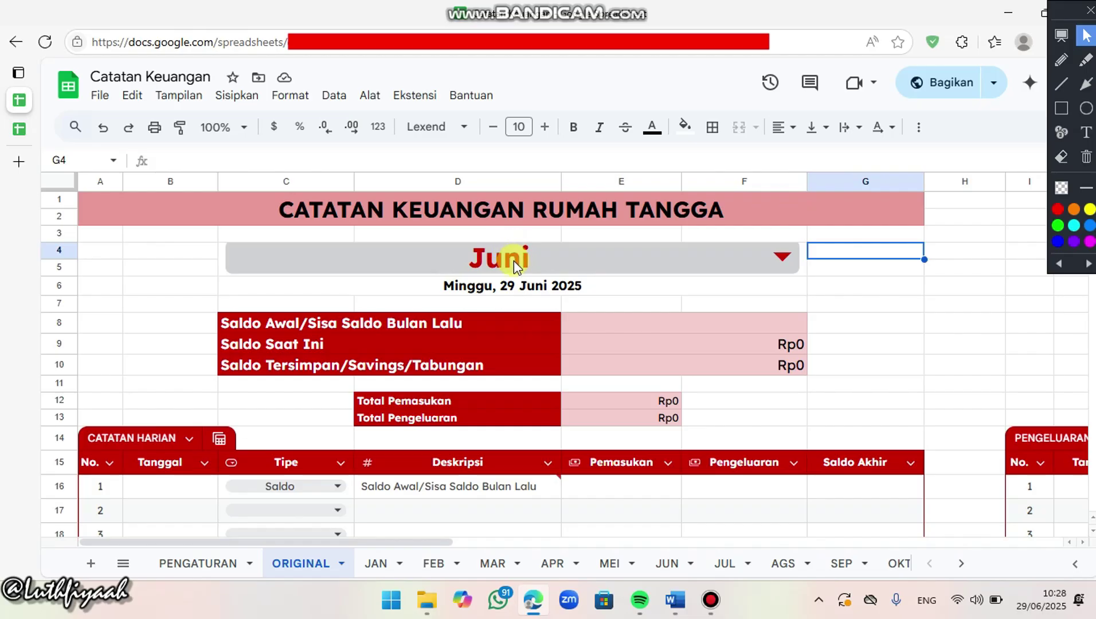
left_click(784, 252)
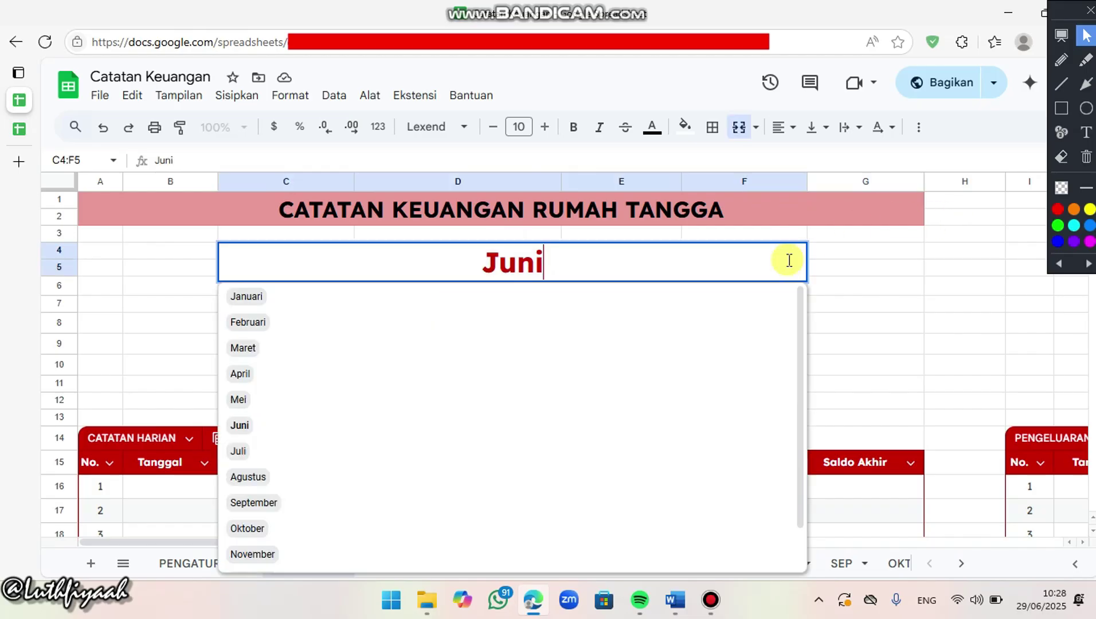
left_click(876, 264)
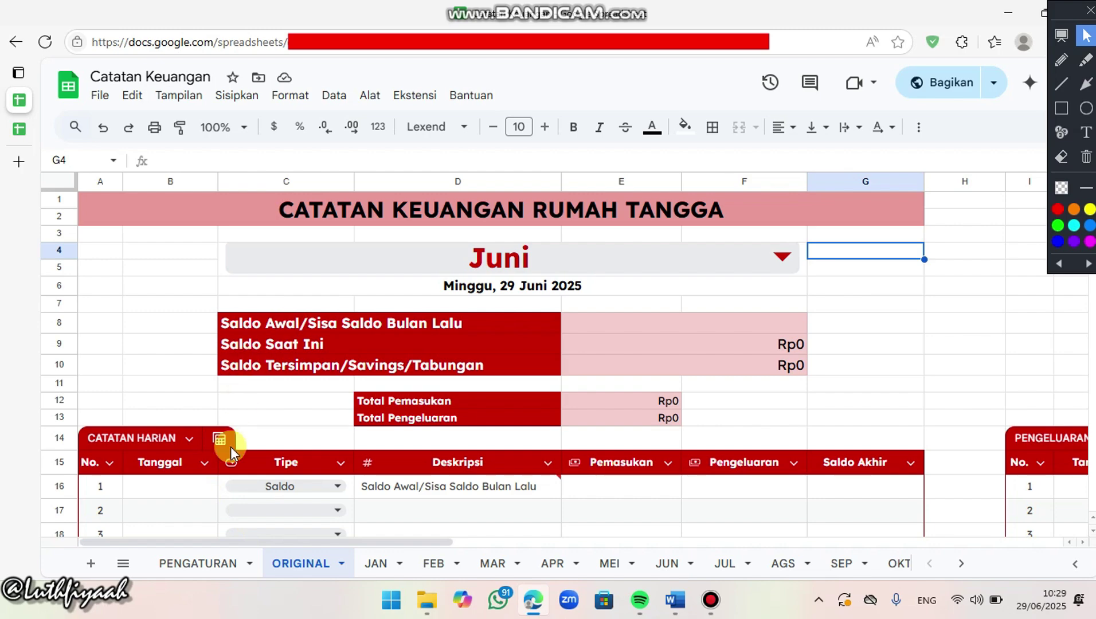
Examine the balance summary and the CATATAN HARIAN table from its first entry row down to the Jumlah row
left_click(172, 492)
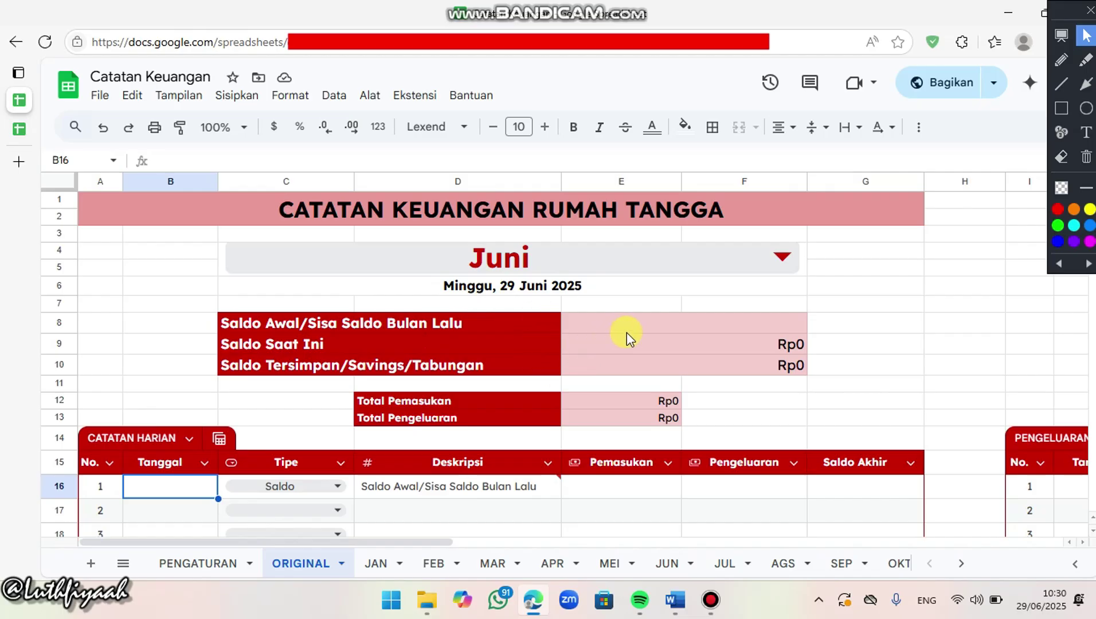
left_click(304, 322)
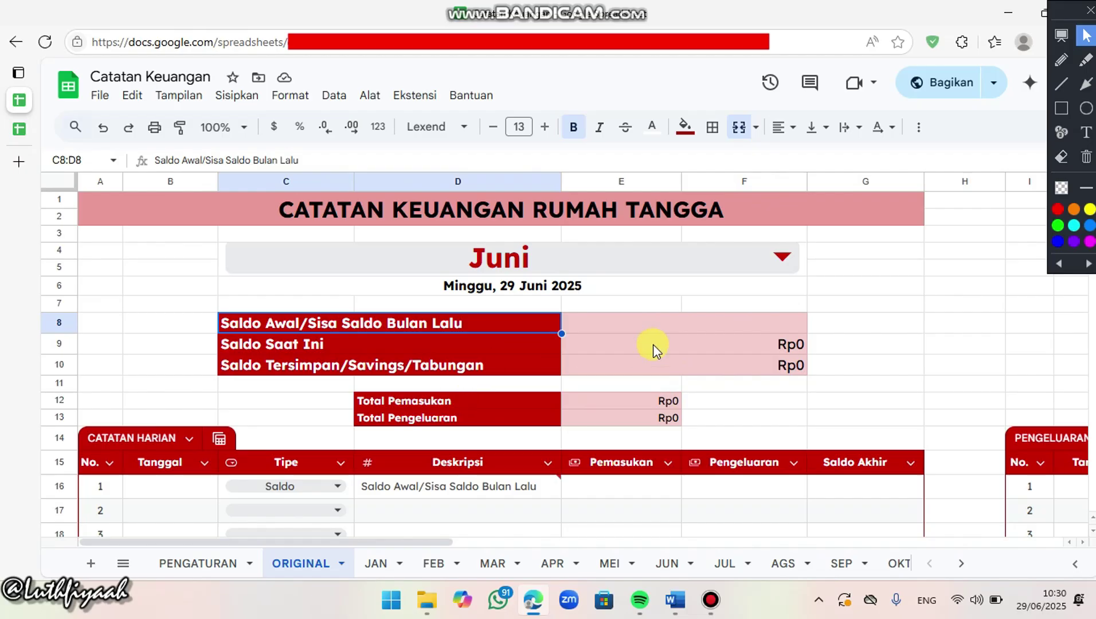
scroll(565, 393, "down", 4)
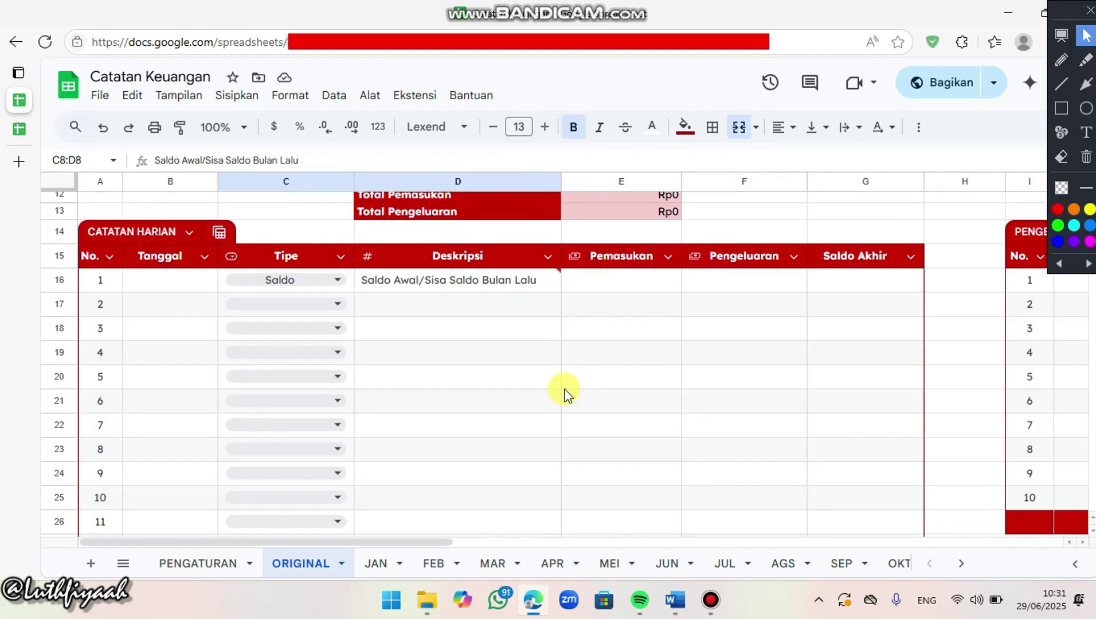
scroll(567, 379, "up", 2)
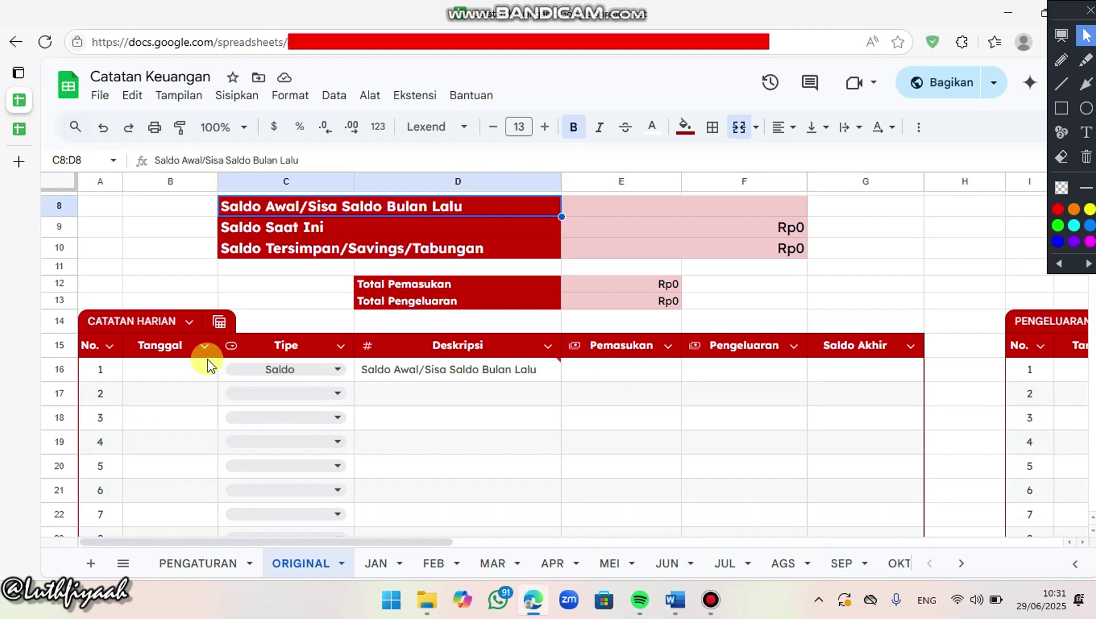
scroll(181, 333, "down", 2)
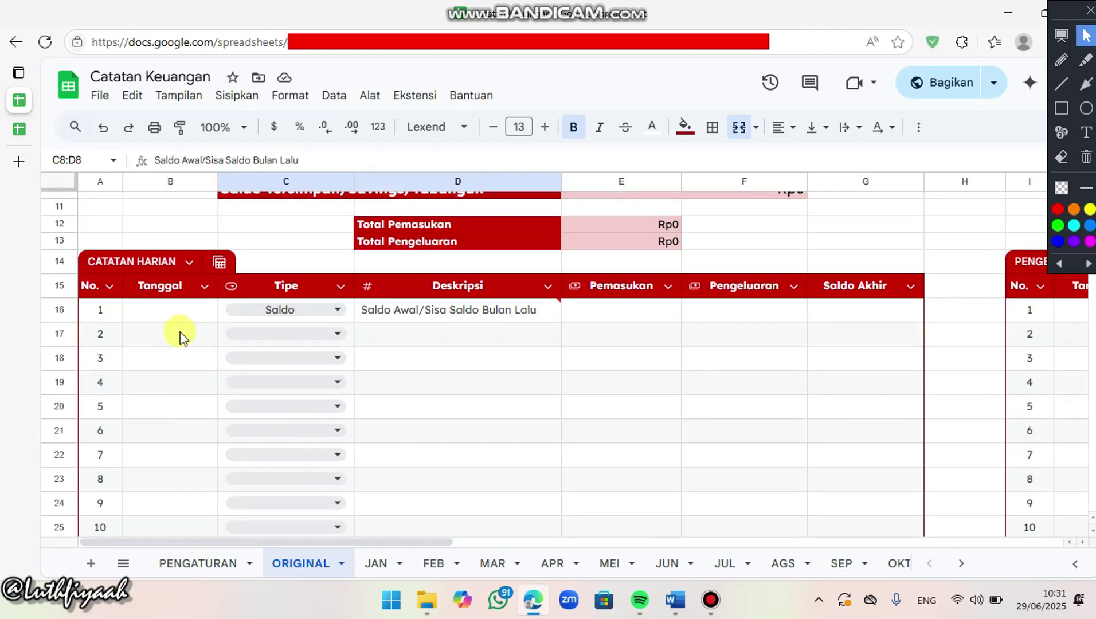
scroll(180, 333, "down", 4)
scroll(189, 349, "down", 12)
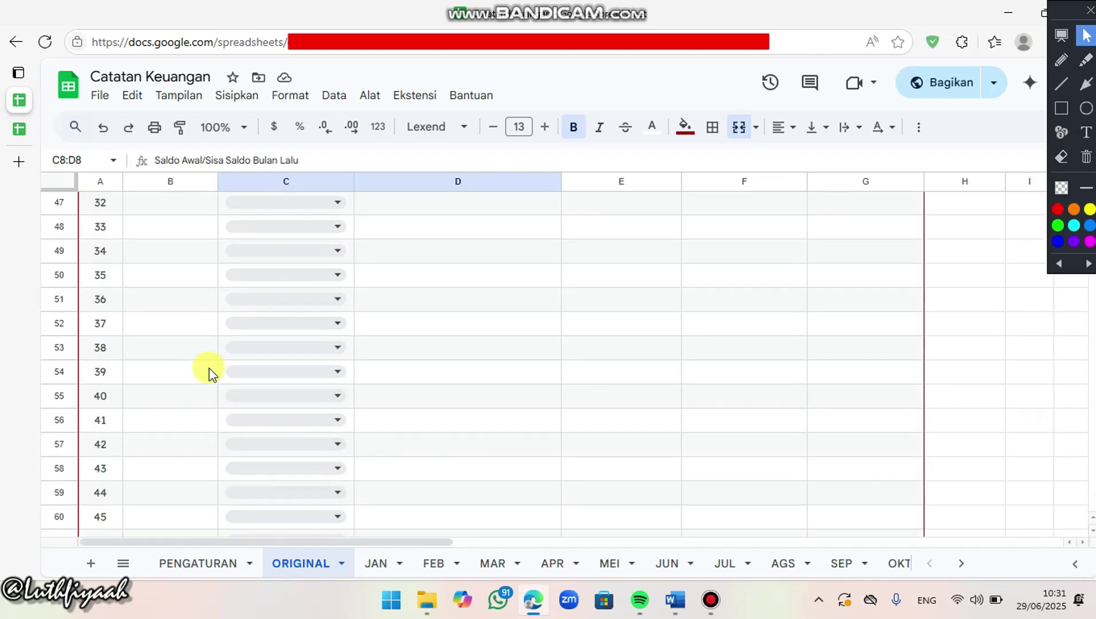
scroll(210, 372, "down", 1)
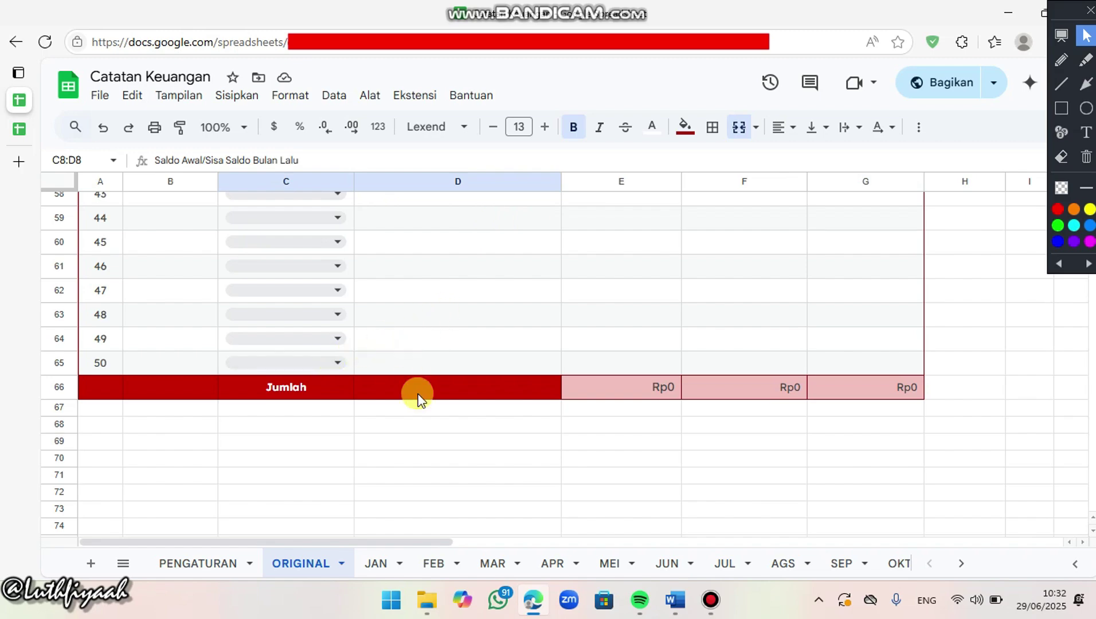
scroll(447, 353, "up", 5)
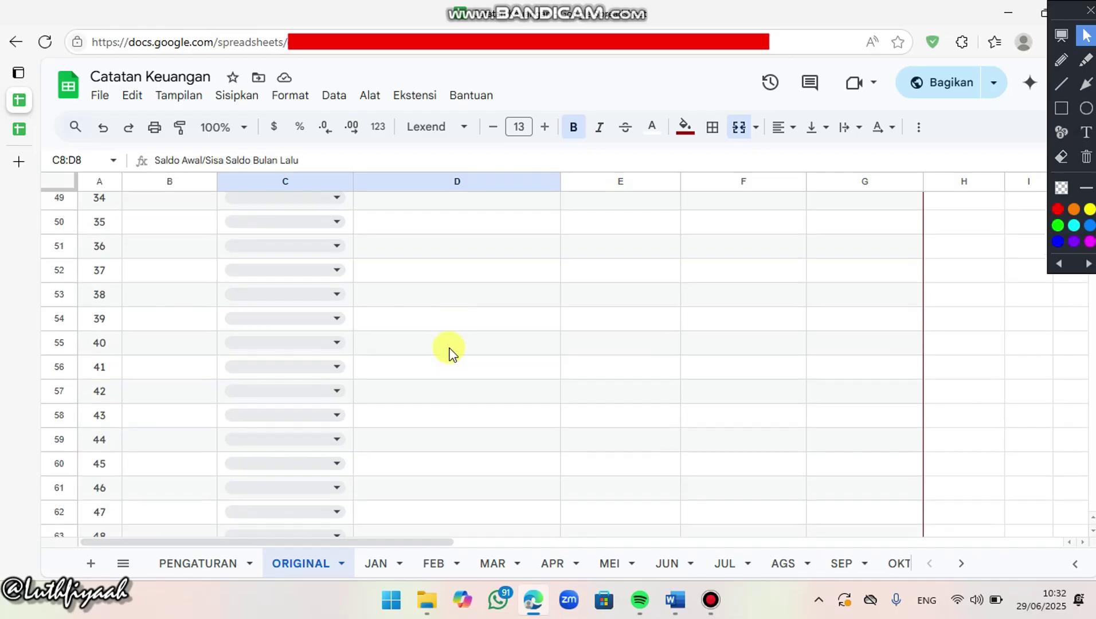
scroll(449, 352, "up", 15)
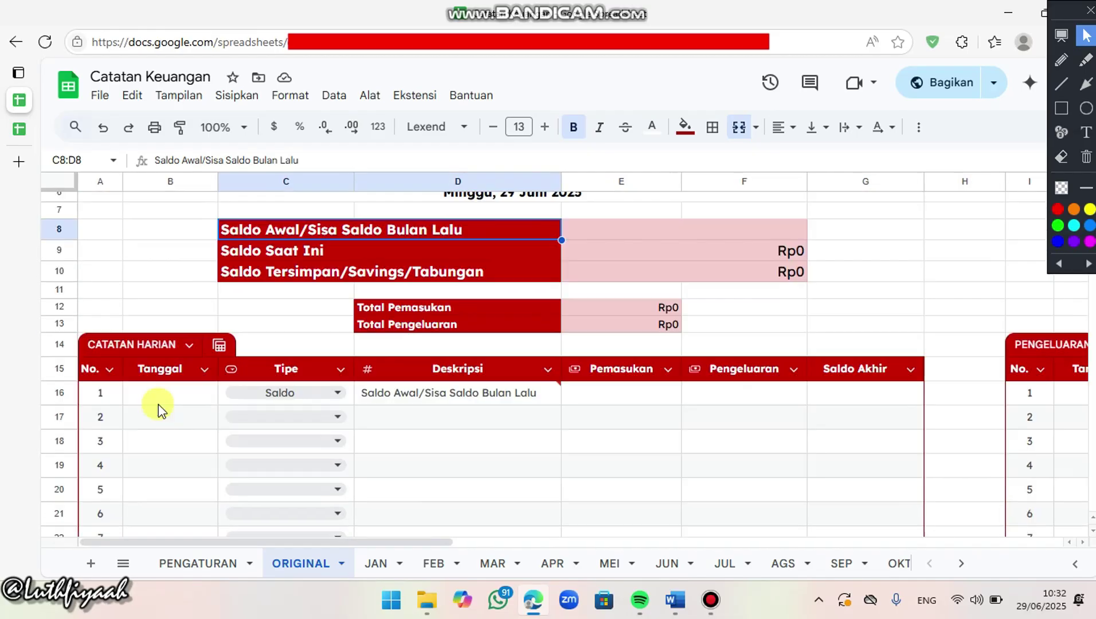
Set the Tanggal of the first CATATAN HARIAN entry to 01/06/2025
double_click(196, 392)
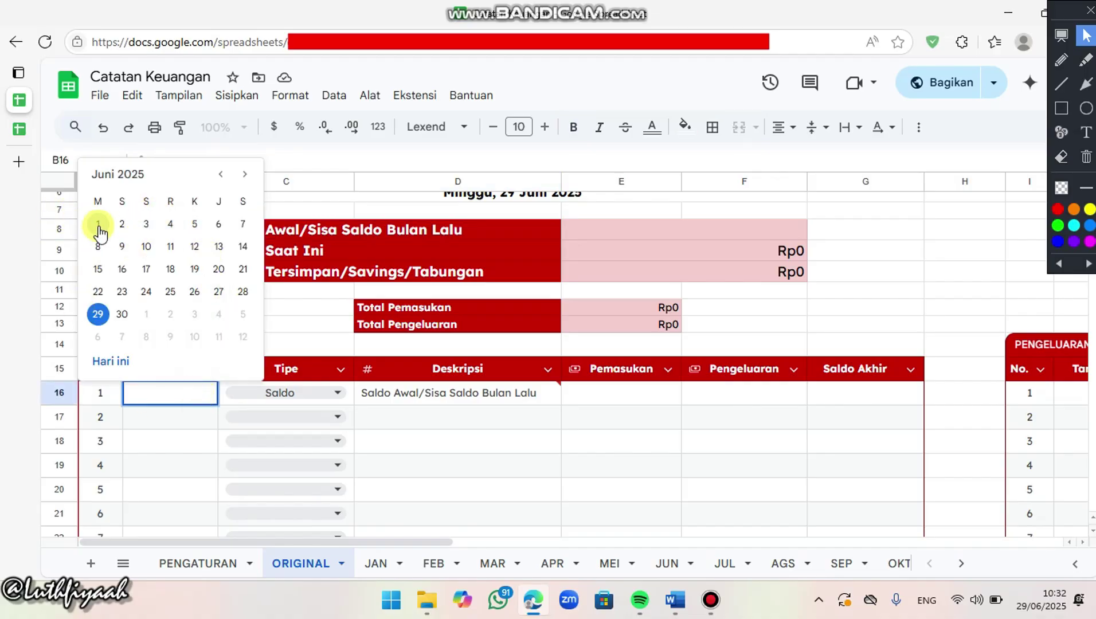
left_click(98, 228)
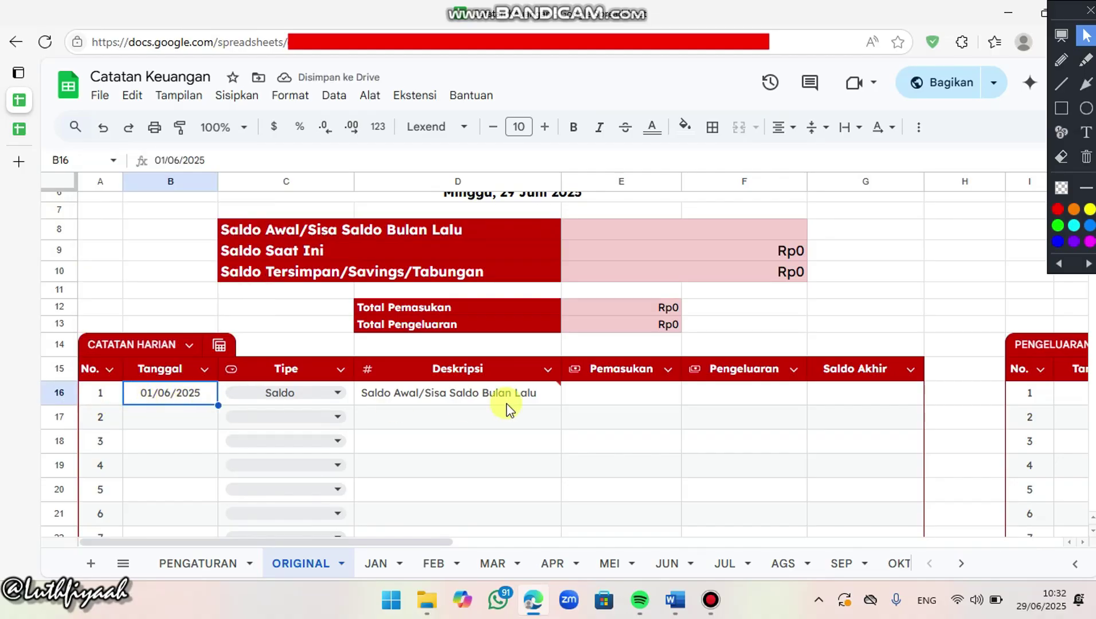
Inspect the formulas in the first entry's Saldo Akhir cell and in the Saldo Awal/Sisa Saldo Bulan Lalu summary cell
mouse_move(506, 408)
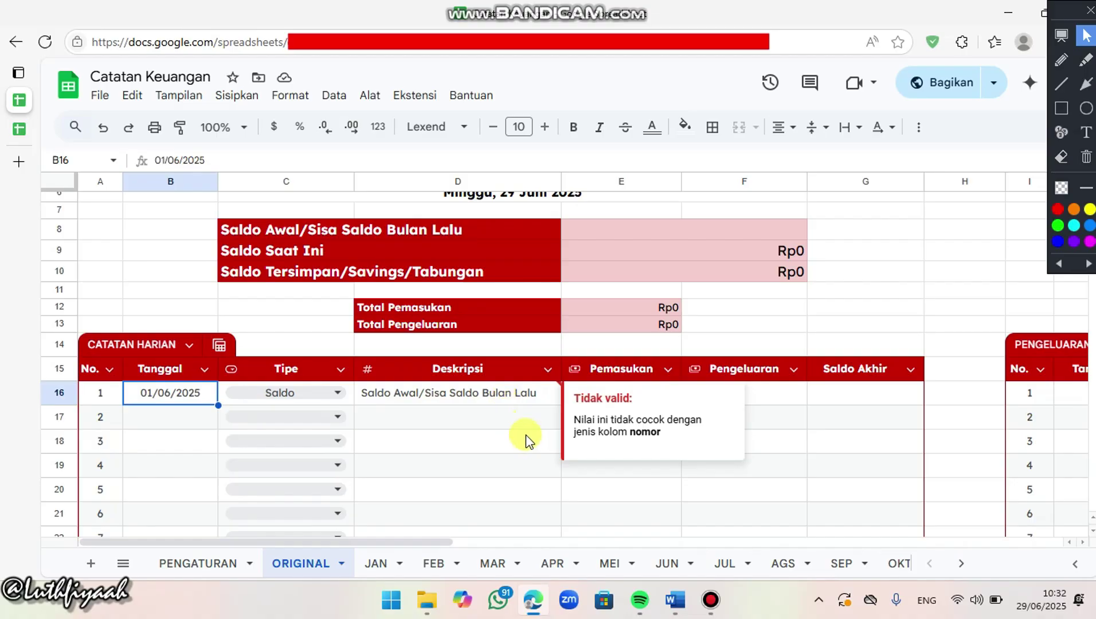
left_click(844, 397)
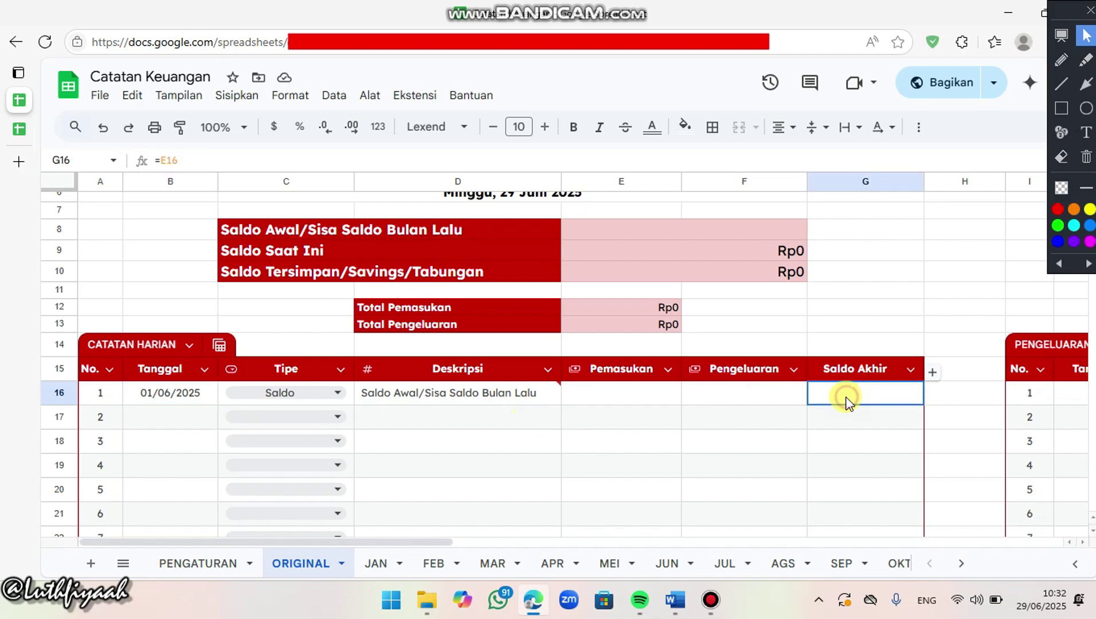
left_click(591, 232)
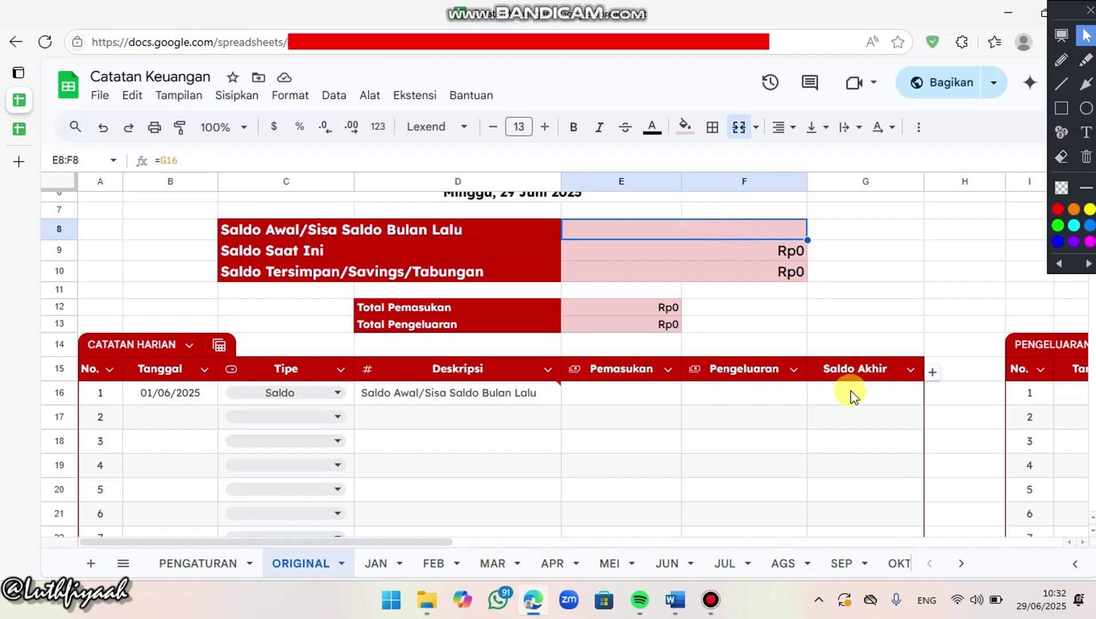
left_click(811, 402)
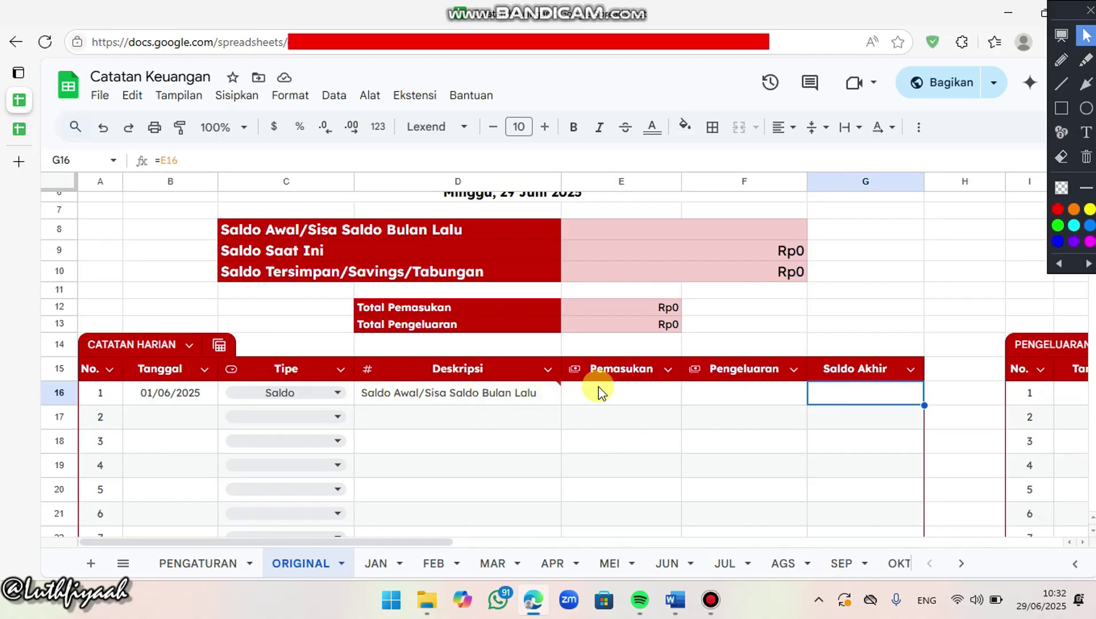
mouse_move(410, 399)
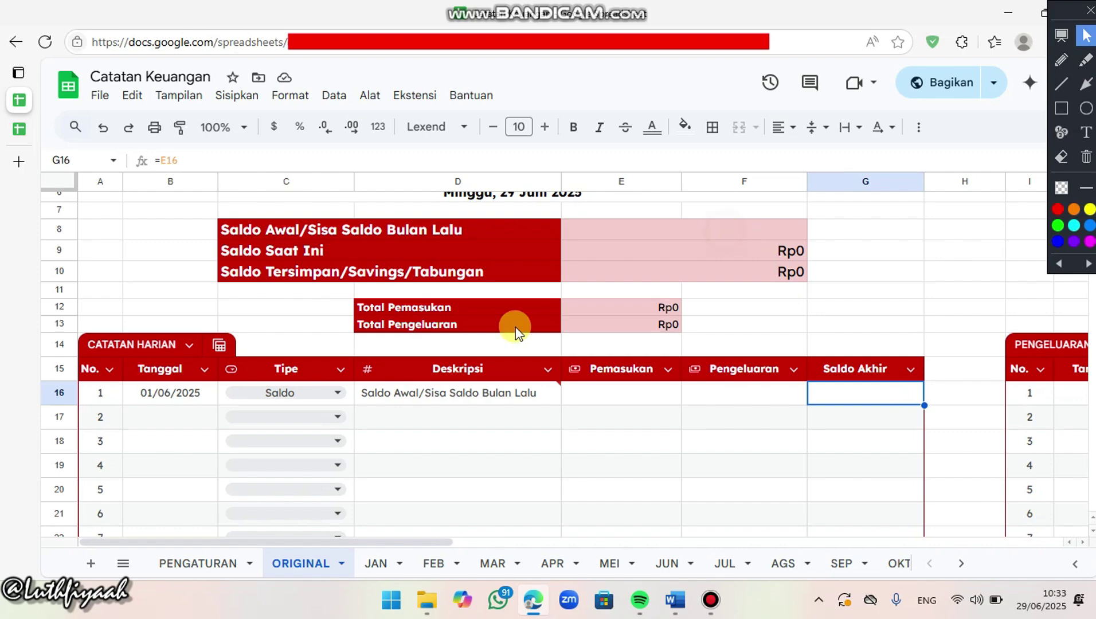
left_click(656, 235)
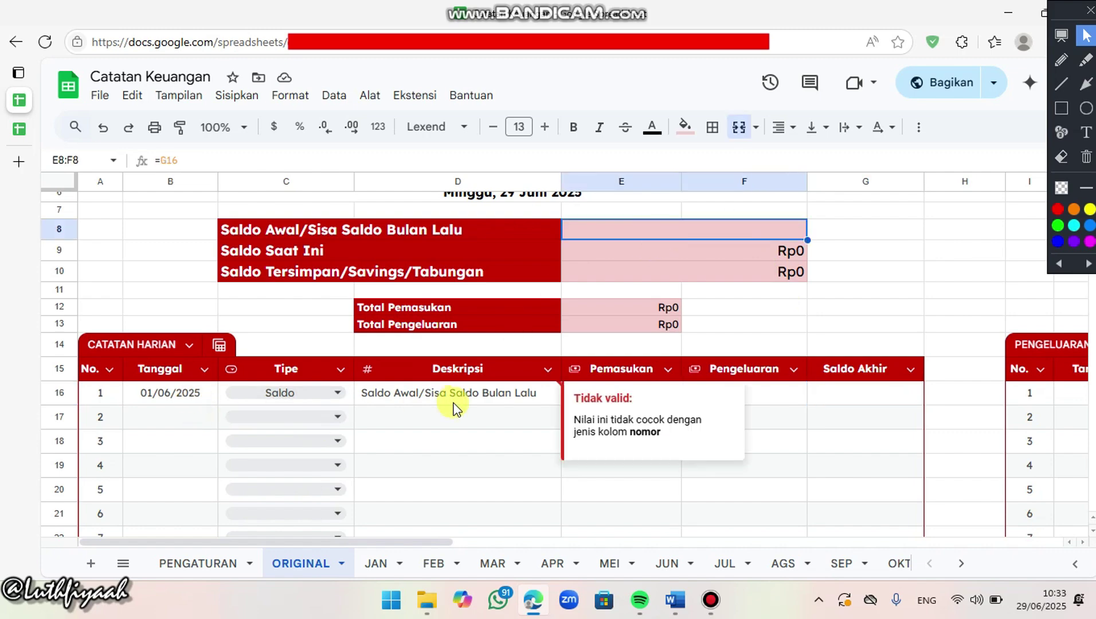
Review all Tipe options available for the first CATATAN HARIAN entry, through to the end of the list
left_click(337, 393)
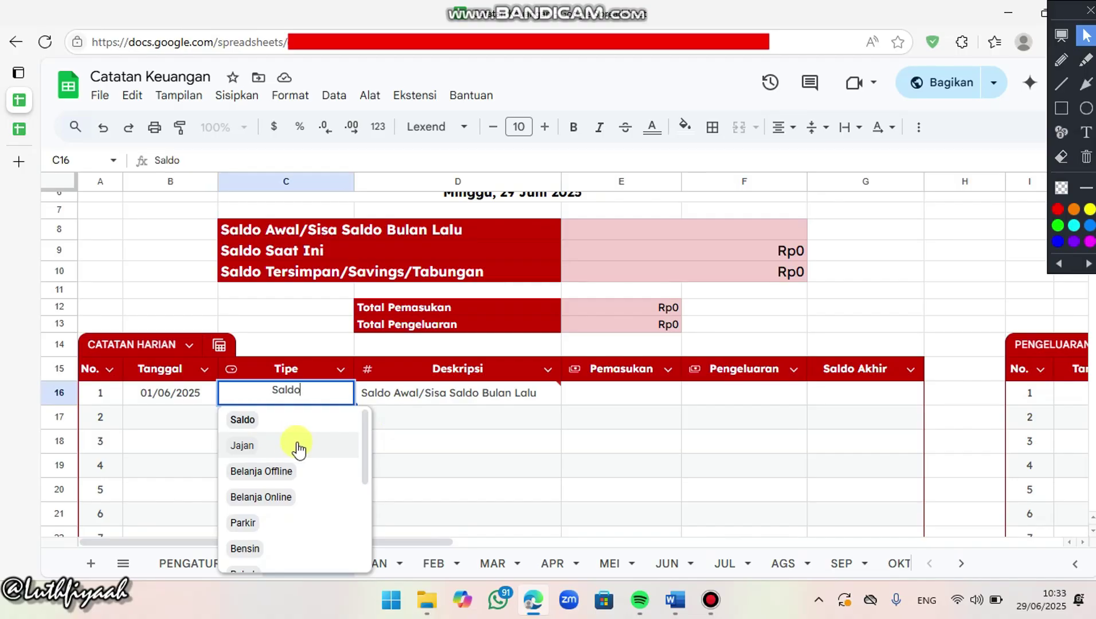
left_click_drag(363, 428, 363, 449)
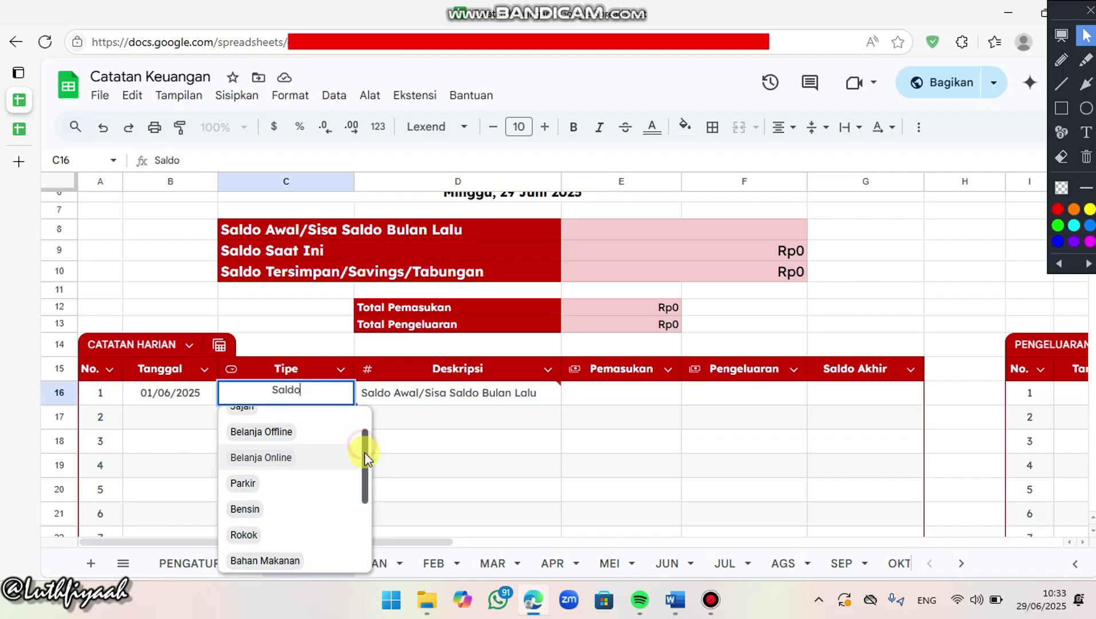
left_click_drag(364, 452, 365, 458)
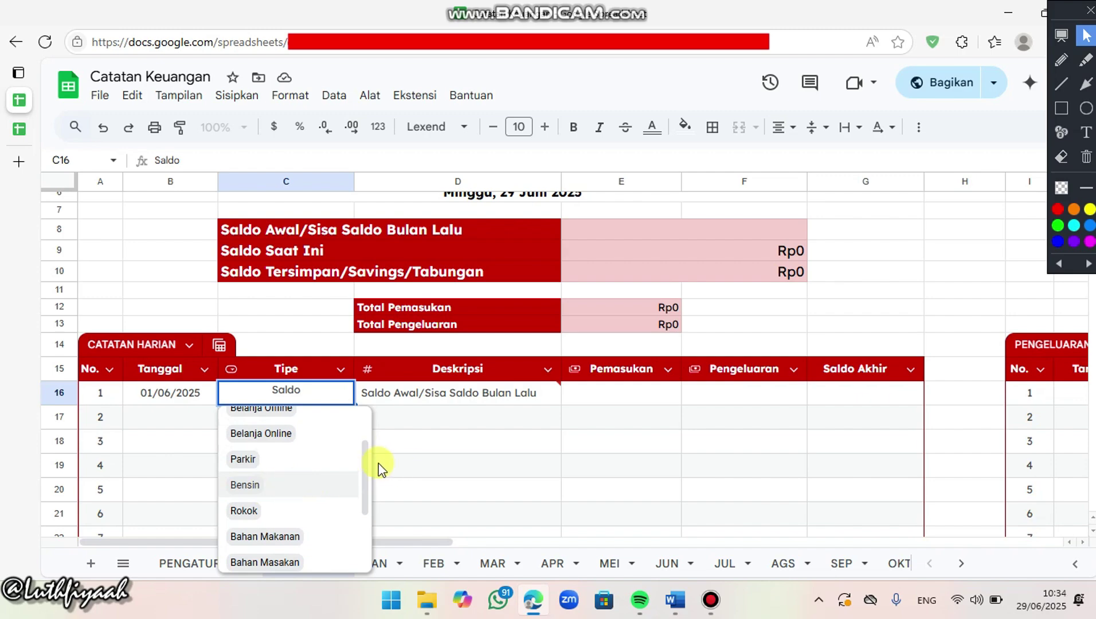
scroll(365, 467, "down", 1)
scroll(364, 473, "down", 2)
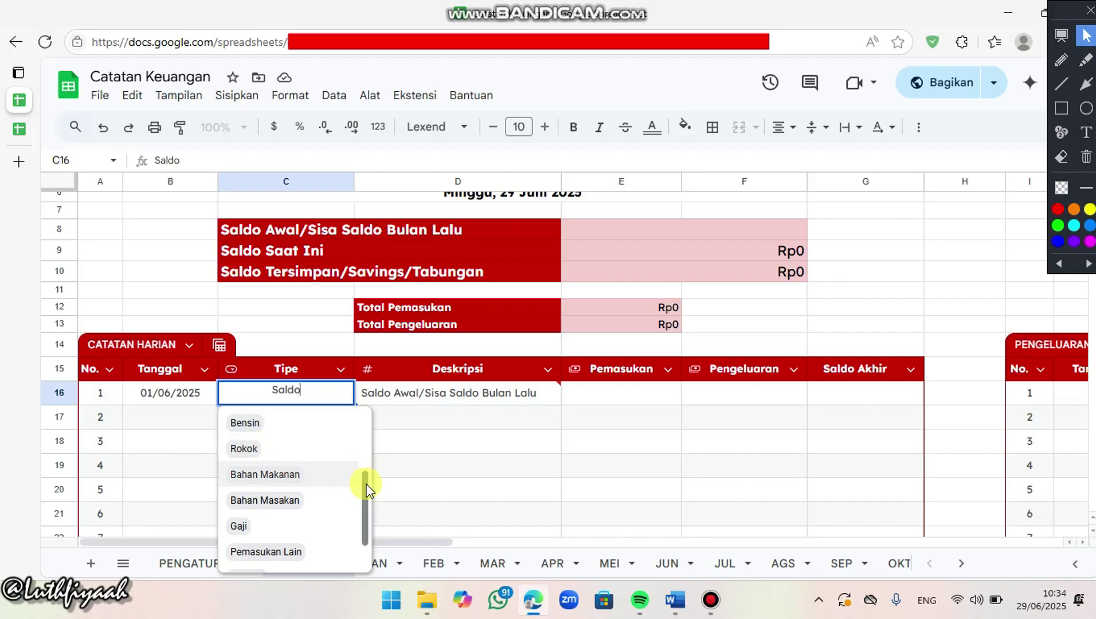
left_click_drag(364, 484, 363, 502)
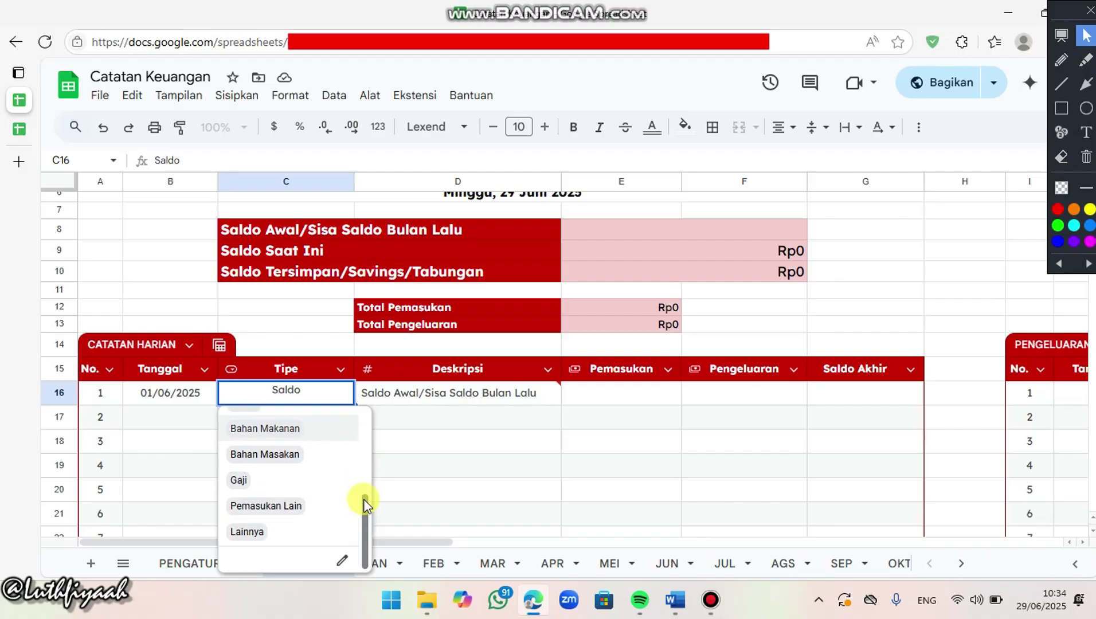
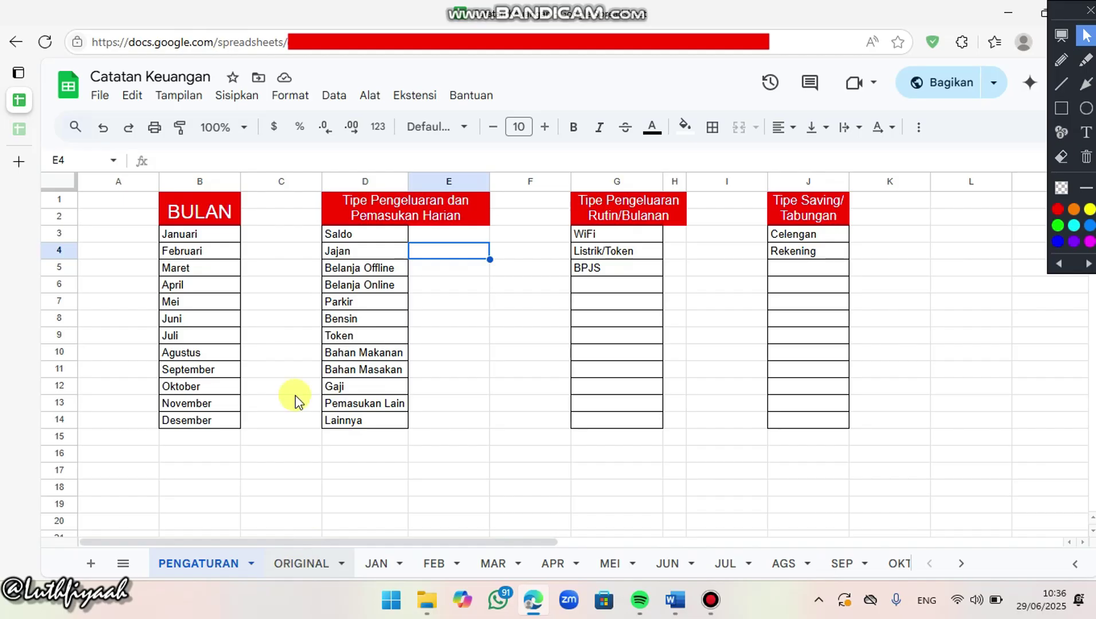
Check the first entry's Tipe options on the ORIGINAL sheet for the Token category from PENGATURAN
left_click(337, 394)
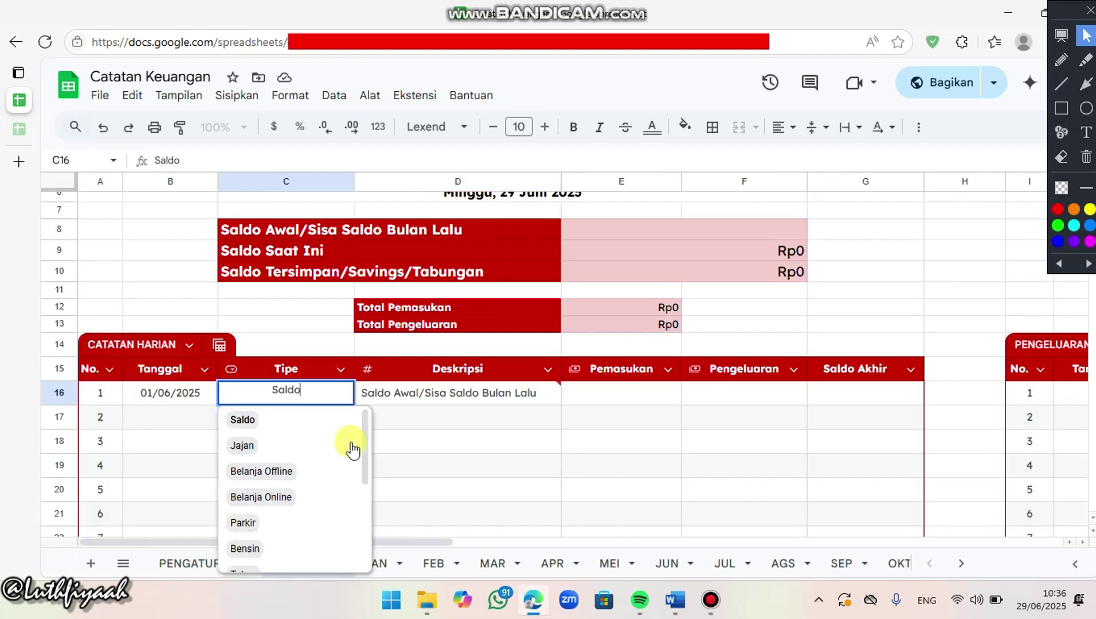
left_click_drag(360, 437, 369, 490)
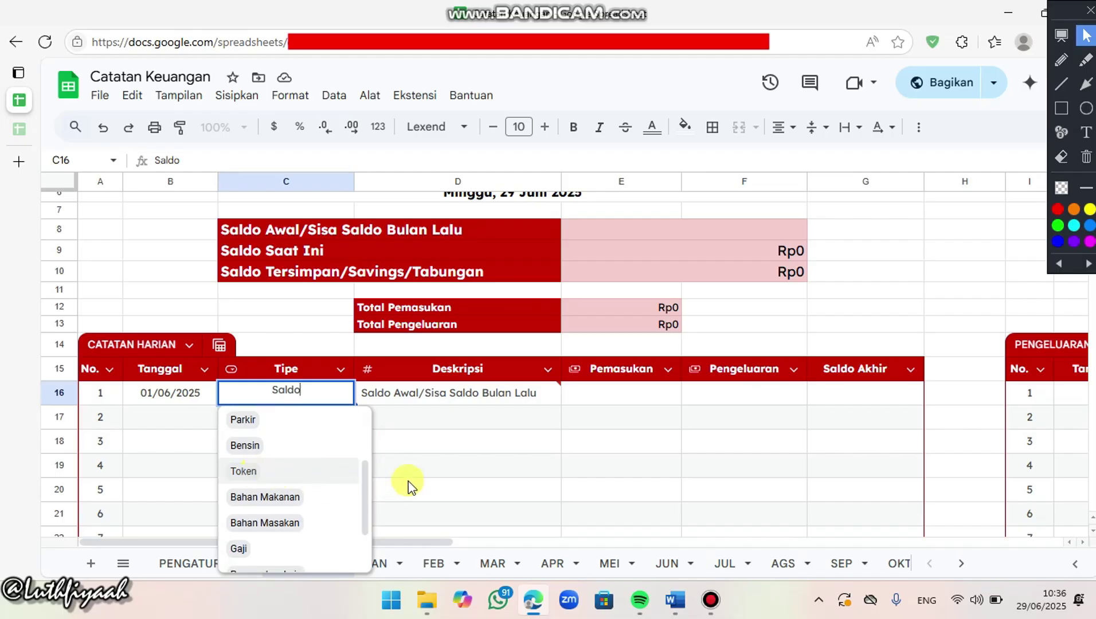
Delete the Token category from the Tipe Pengeluaran dan Pemasukan Harian list on the PENGATURAN sheet
left_click(384, 489)
left_click(198, 564)
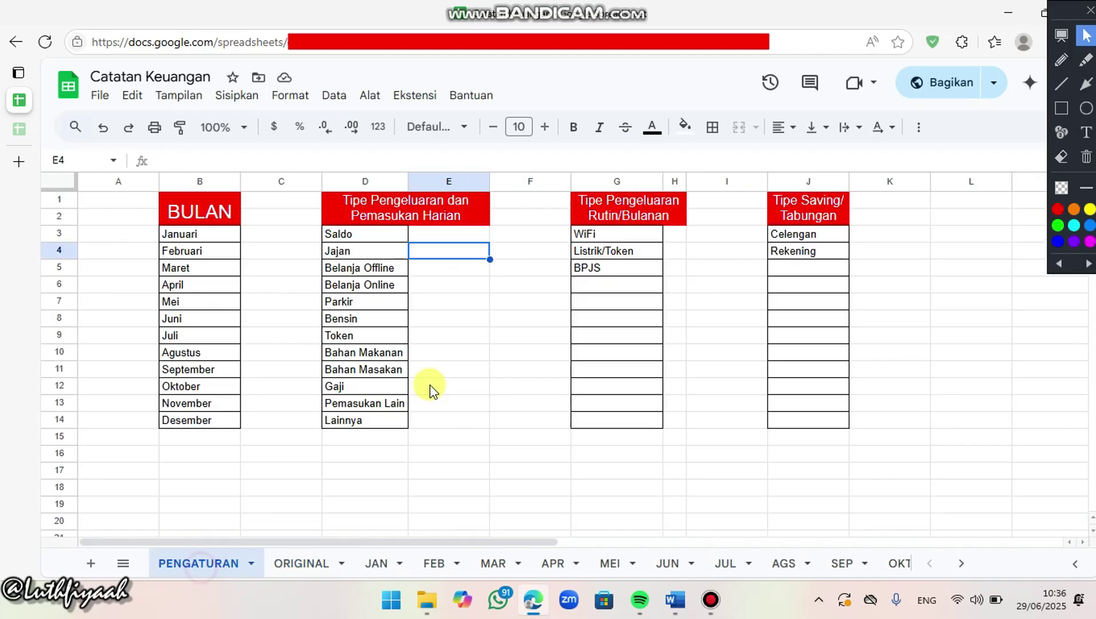
left_click(360, 338)
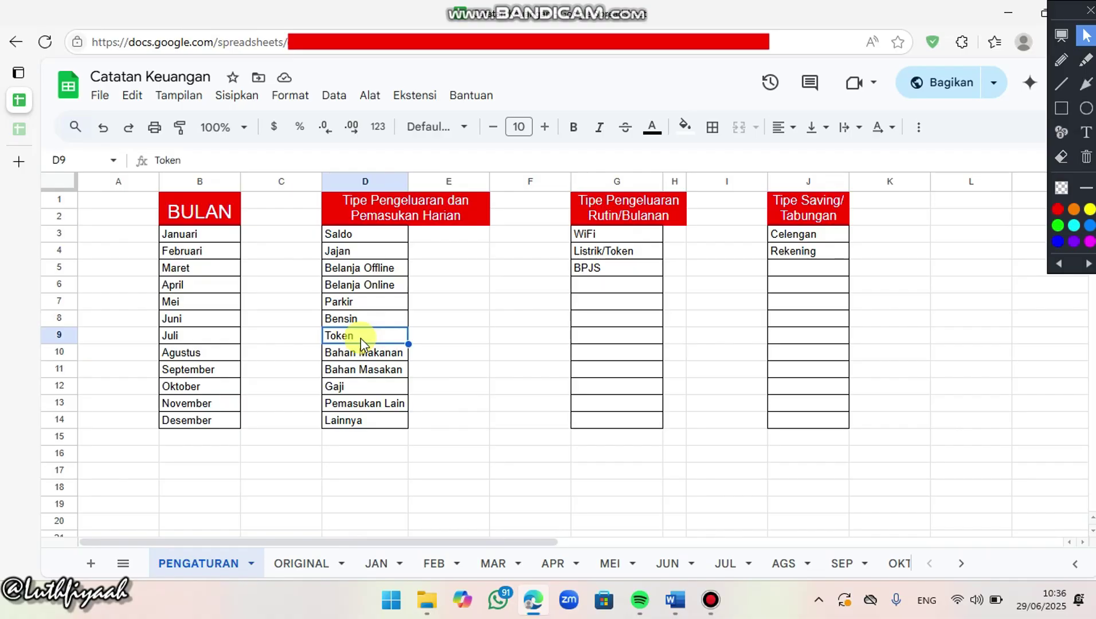
key("Delete")
left_click(417, 378)
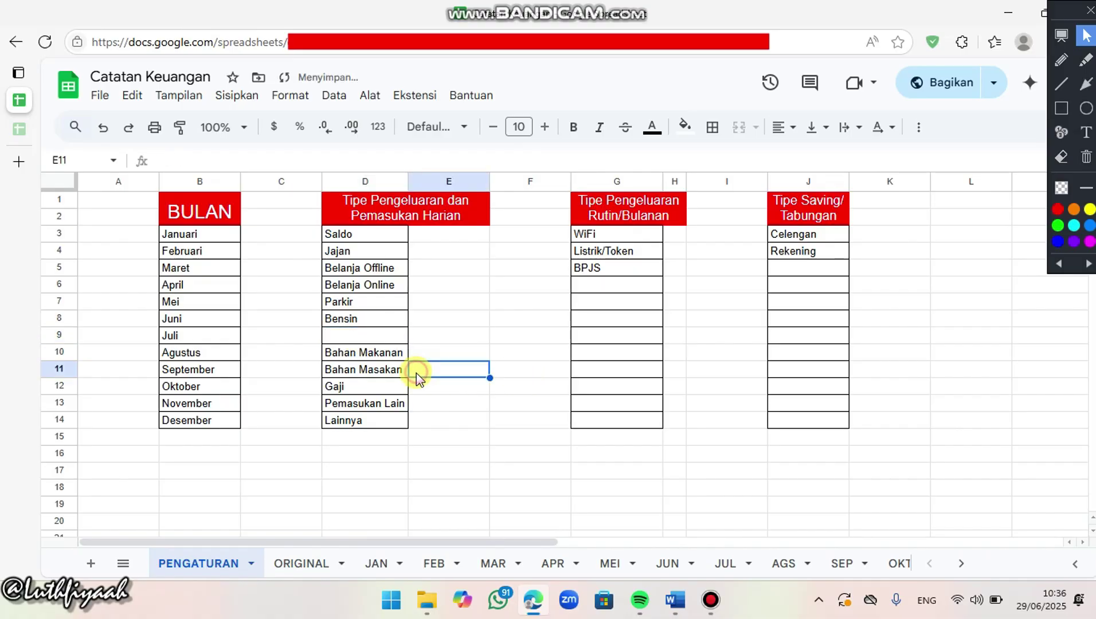
Check the first CATATAN HARIAN entry's Tipe options on the ORIGINAL sheet against the daily category list on PENGATURAN
left_click(298, 562)
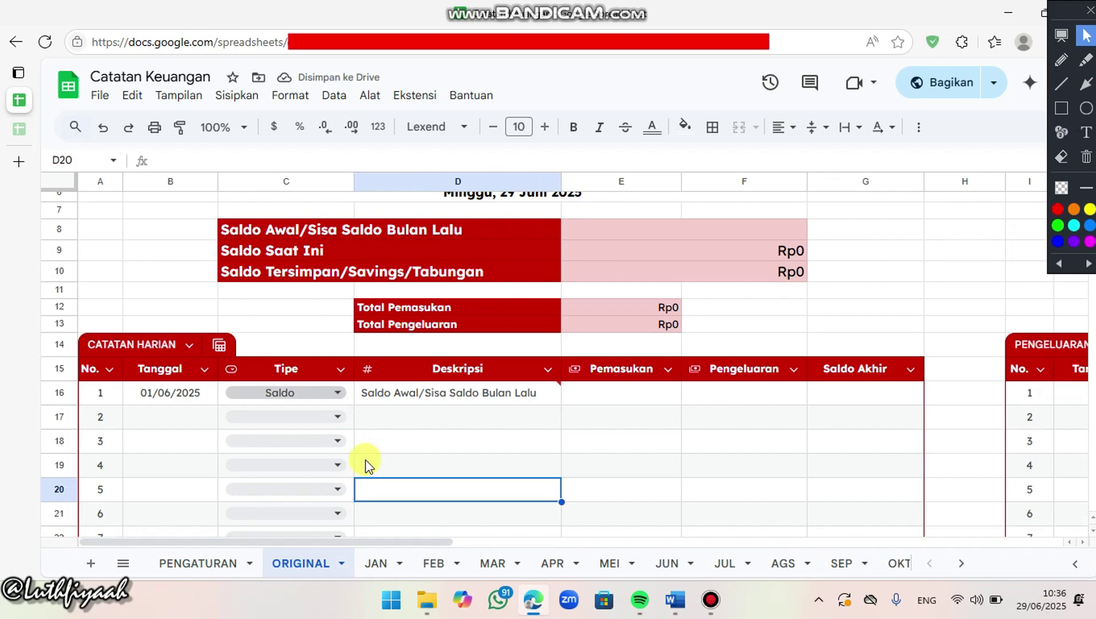
left_click(337, 393)
mouse_move(365, 460)
left_mouse_down()
mouse_move(364, 505)
mouse_move(364, 452)
left_mouse_up()
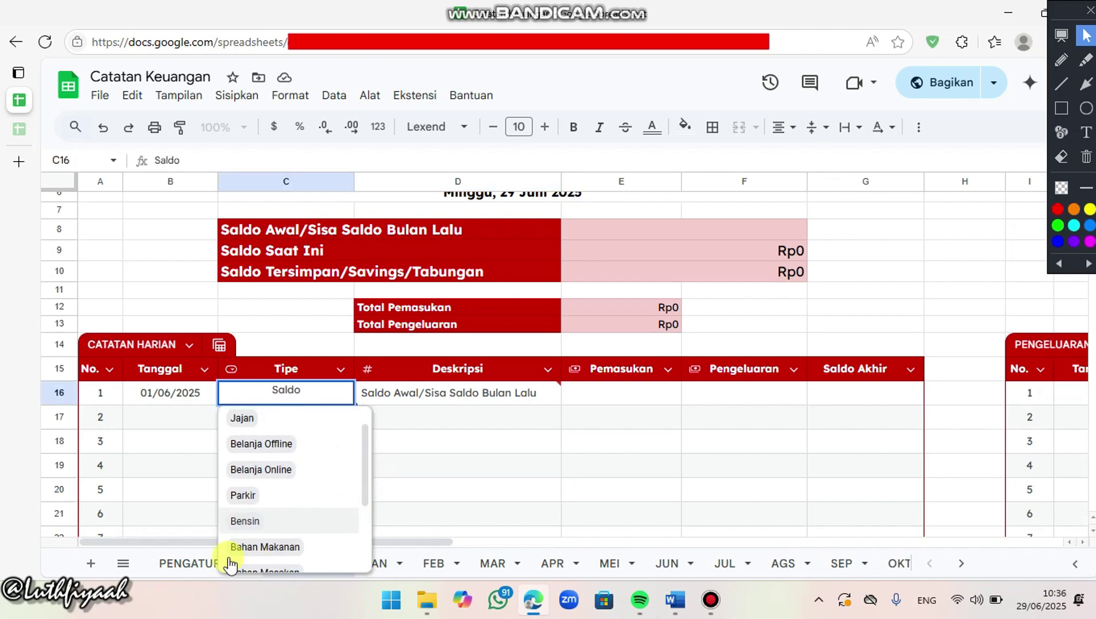
left_click(190, 567)
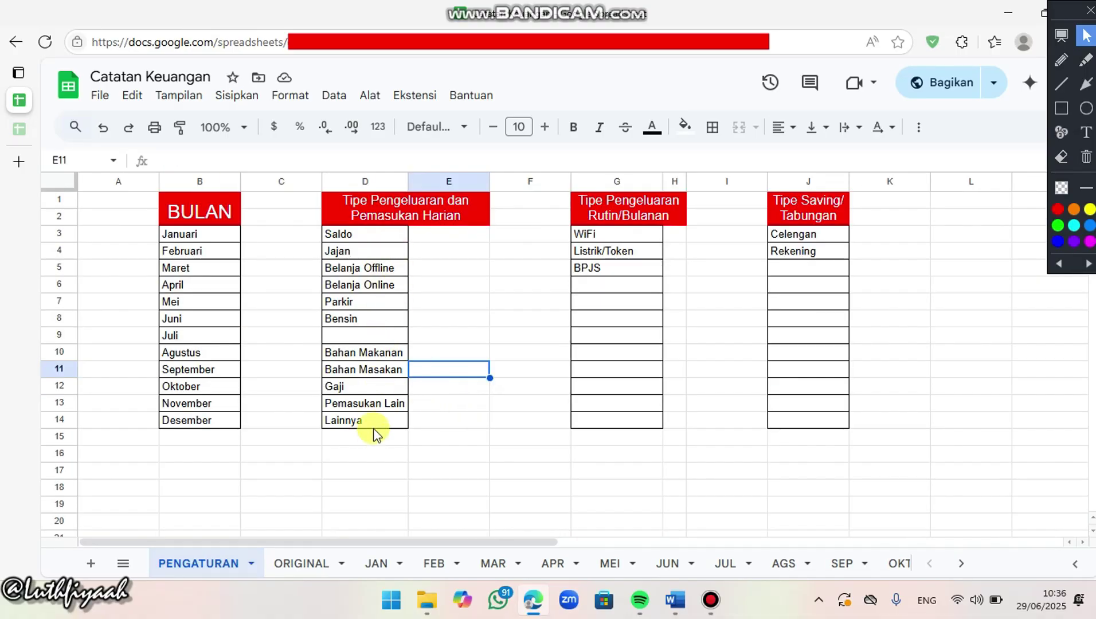
Enter 1000000 as the Pemasukan of the first CATATAN HARIAN entry on the ORIGINAL sheet
left_click(297, 564)
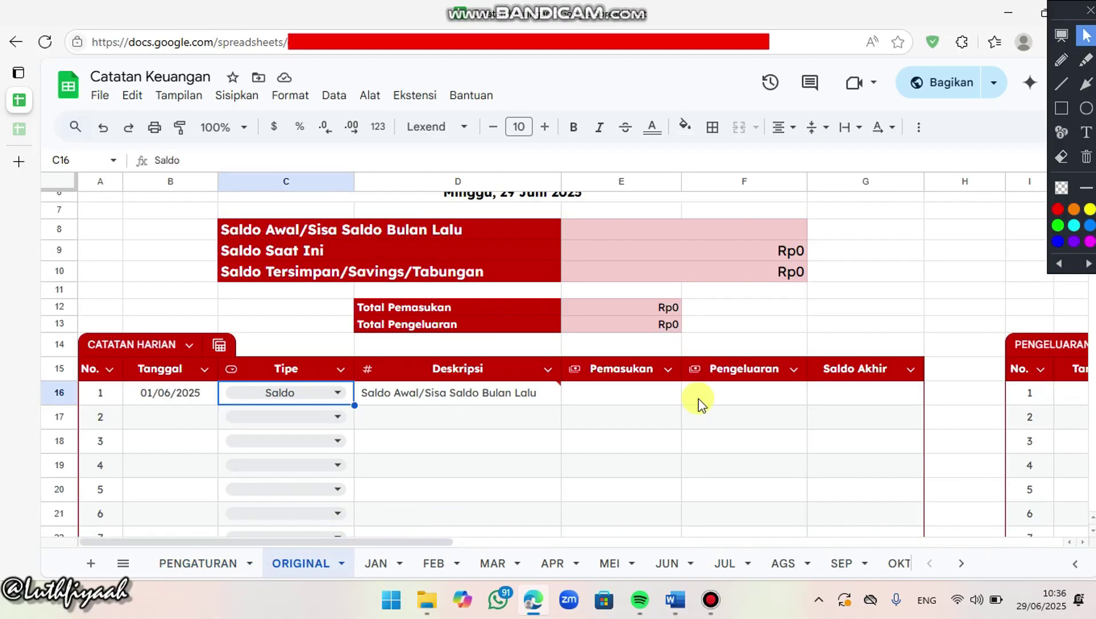
mouse_move(616, 392)
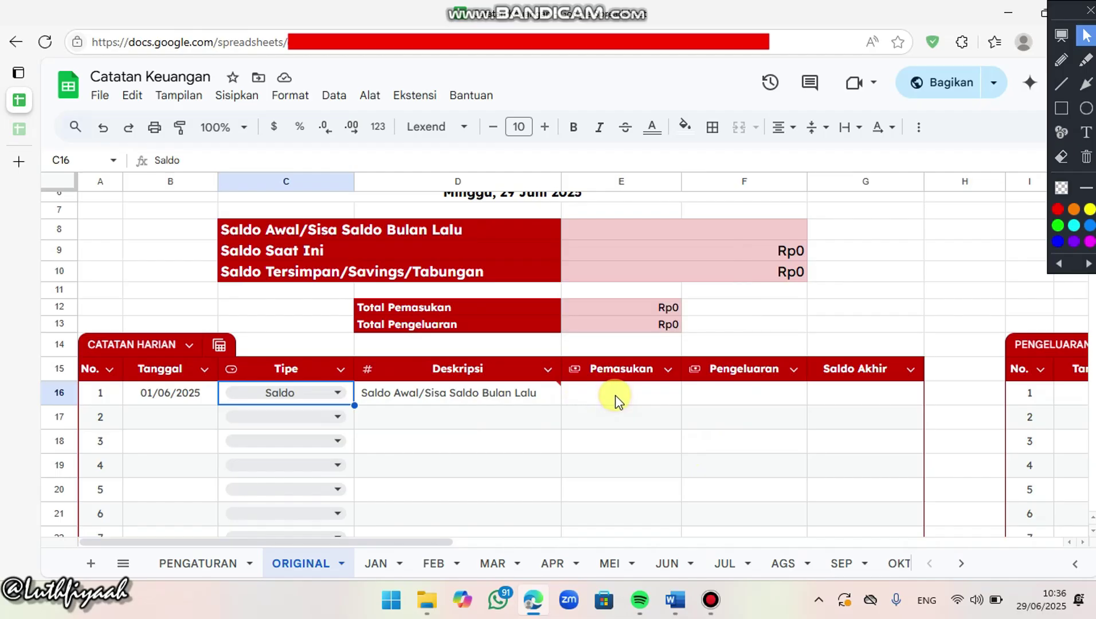
left_click(616, 396)
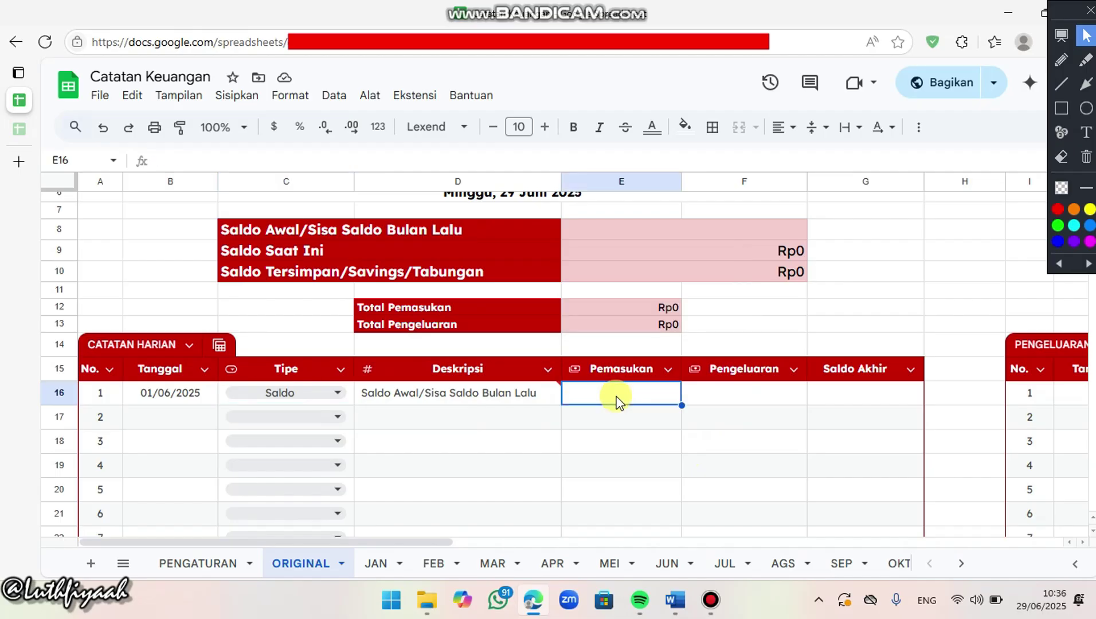
type("1.000.0")
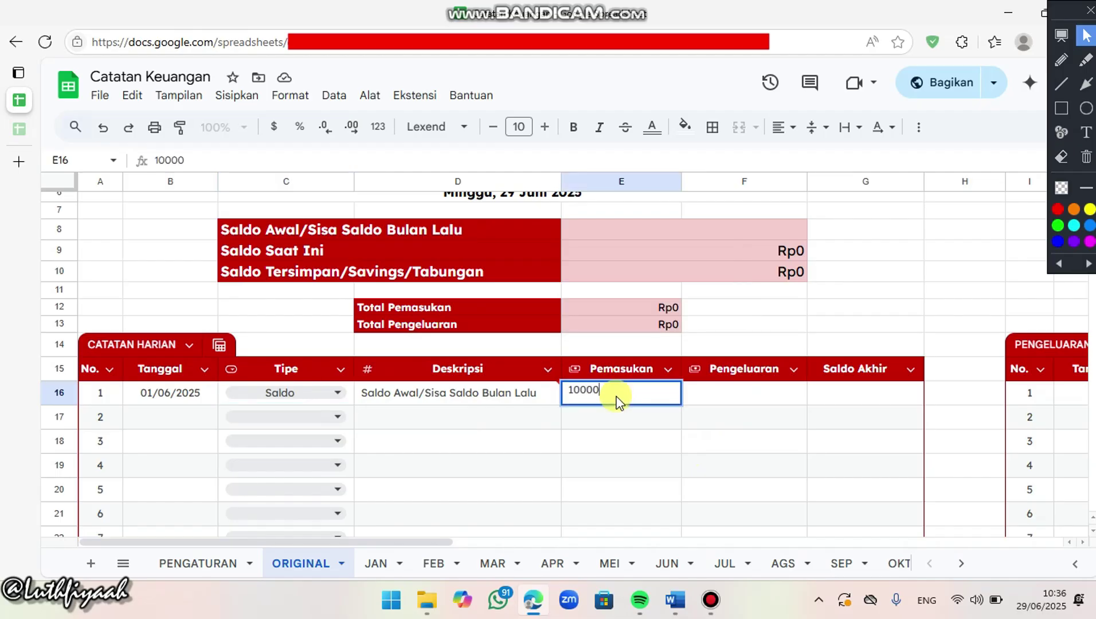
type("00")
left_click(702, 417)
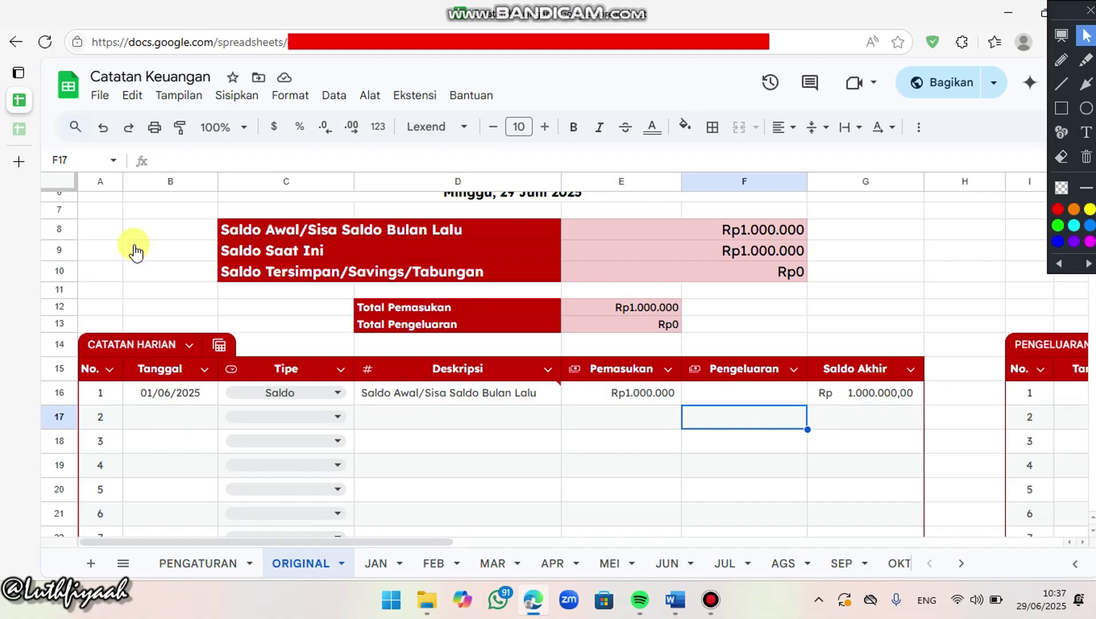
Set the second CATATAN HARIAN entry's Tanggal to 02/06/2025 and its Tipe to Jajan
key("Left")
key("Left")
key("Left")
key("Left")
key("Return")
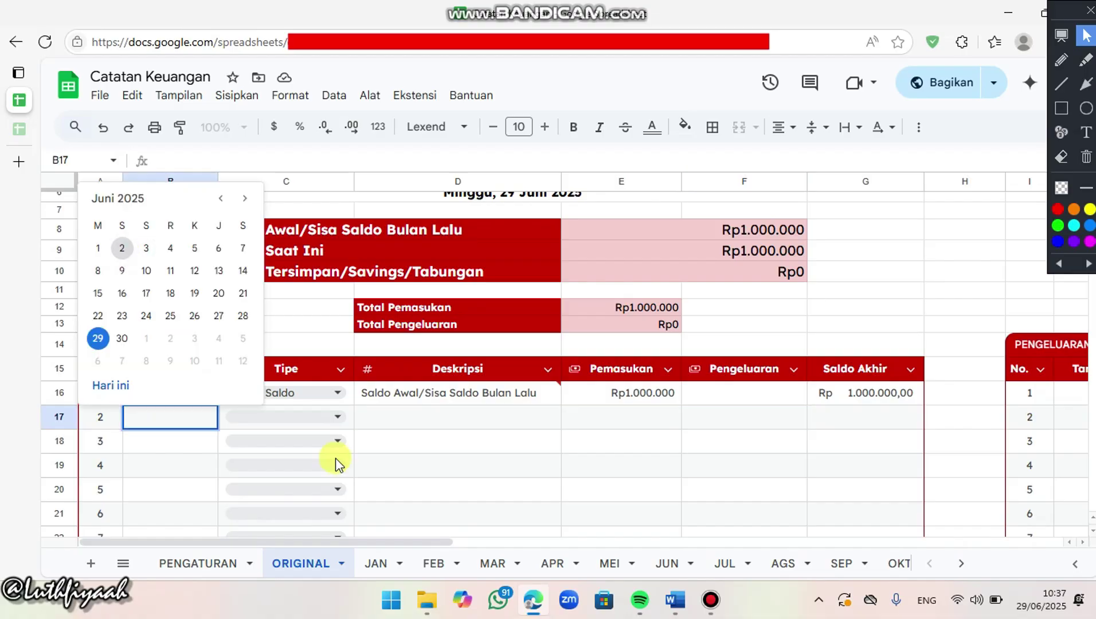
key("Return")
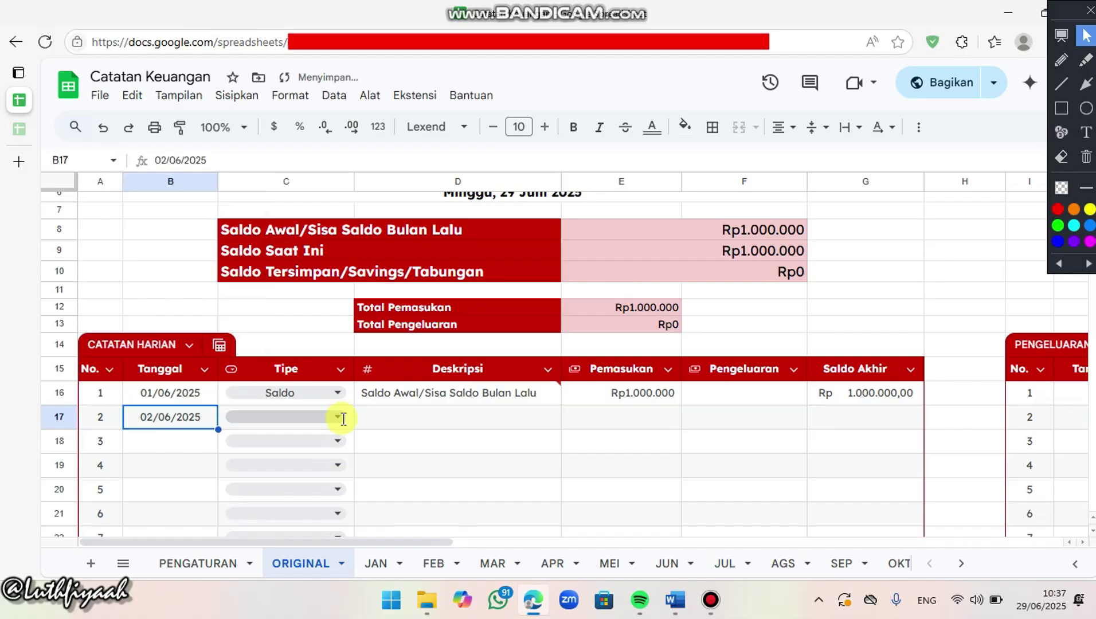
left_click(342, 419)
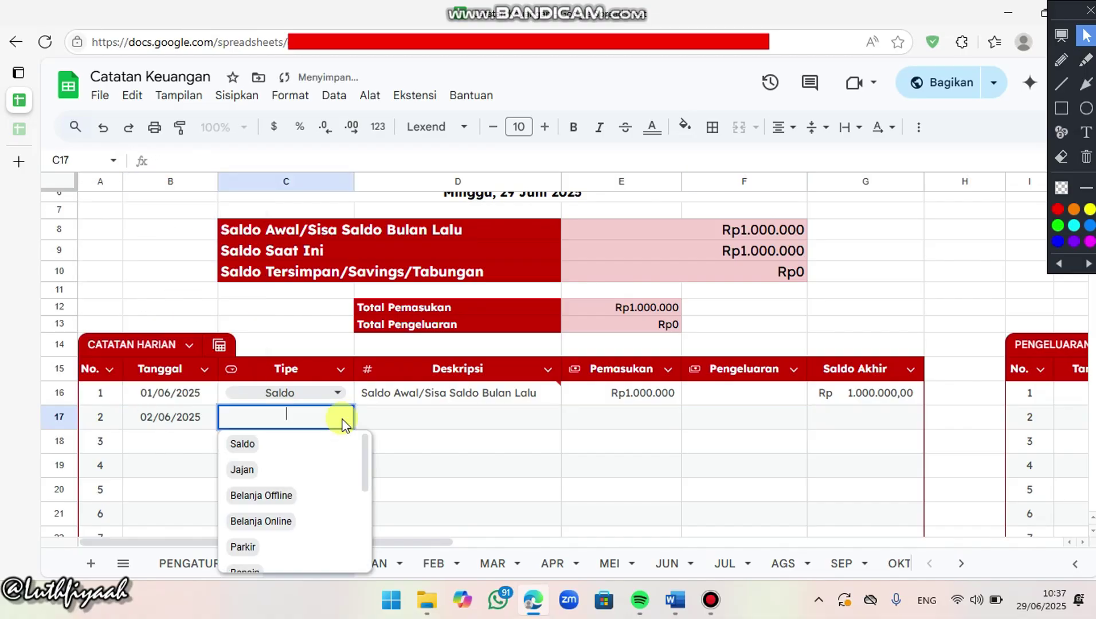
left_click(242, 469)
Fill in the second entry's Deskripsi with "seblak" and its Pengeluaran with 20000
left_click(429, 420)
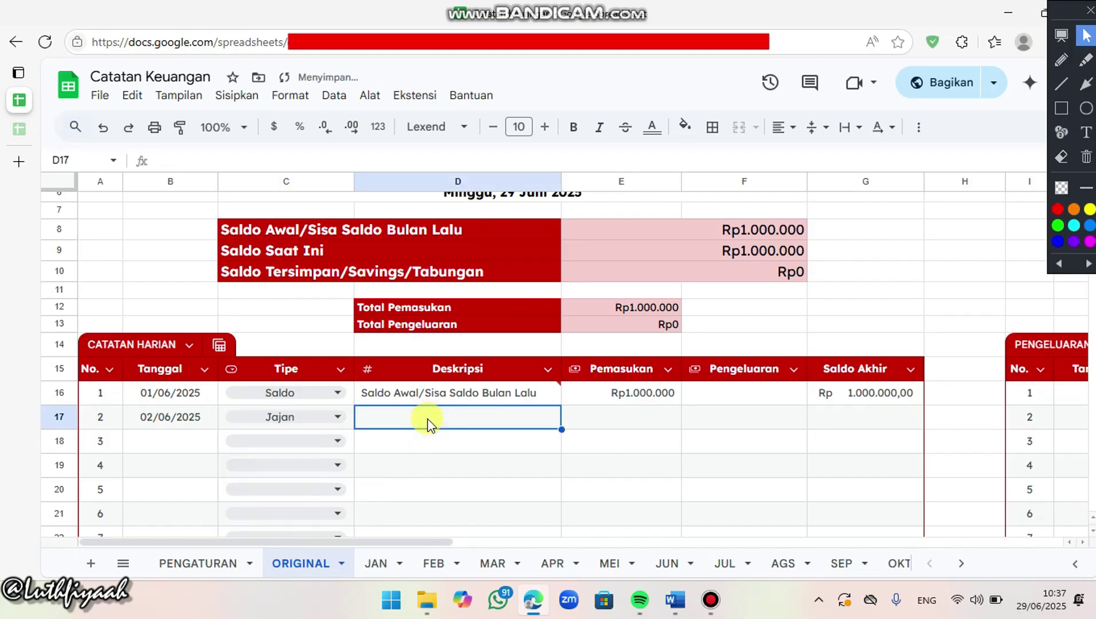
type("seb")
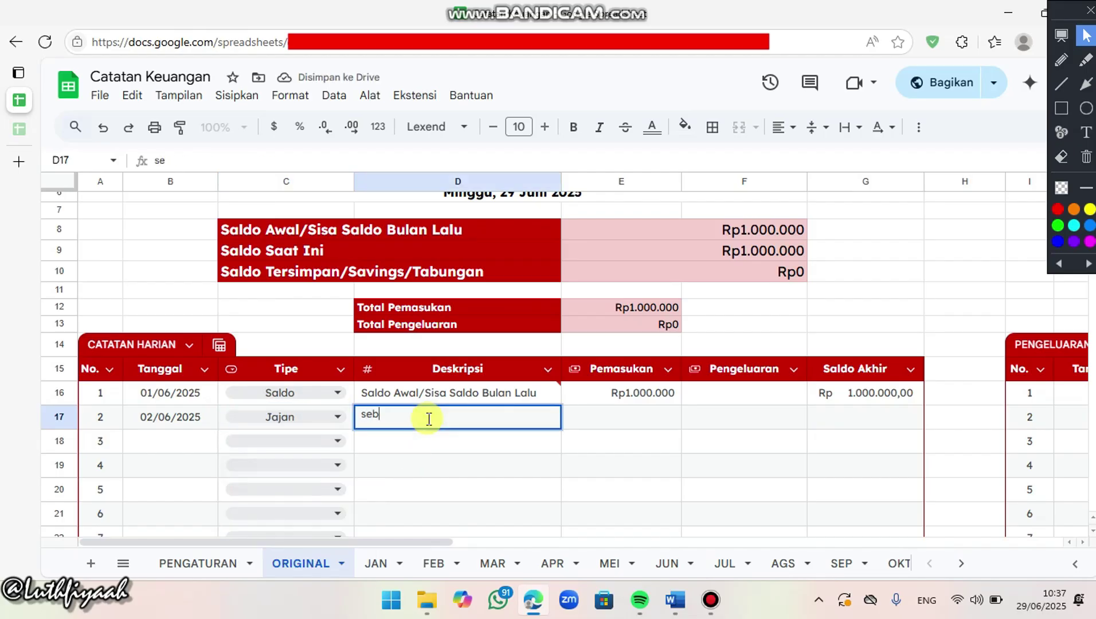
type("lak")
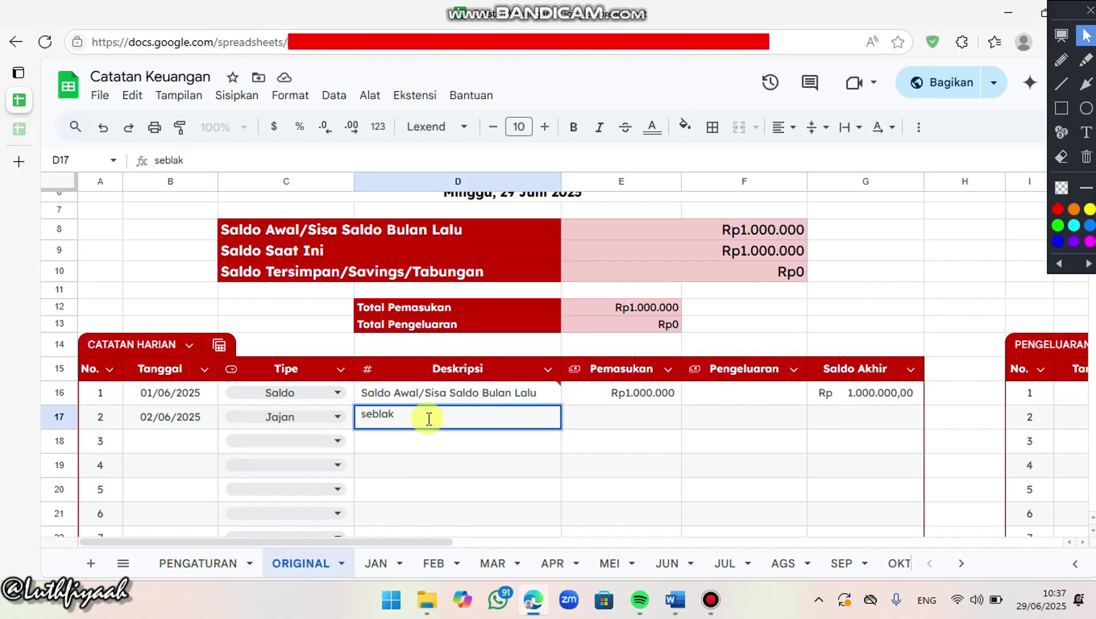
left_click(736, 424)
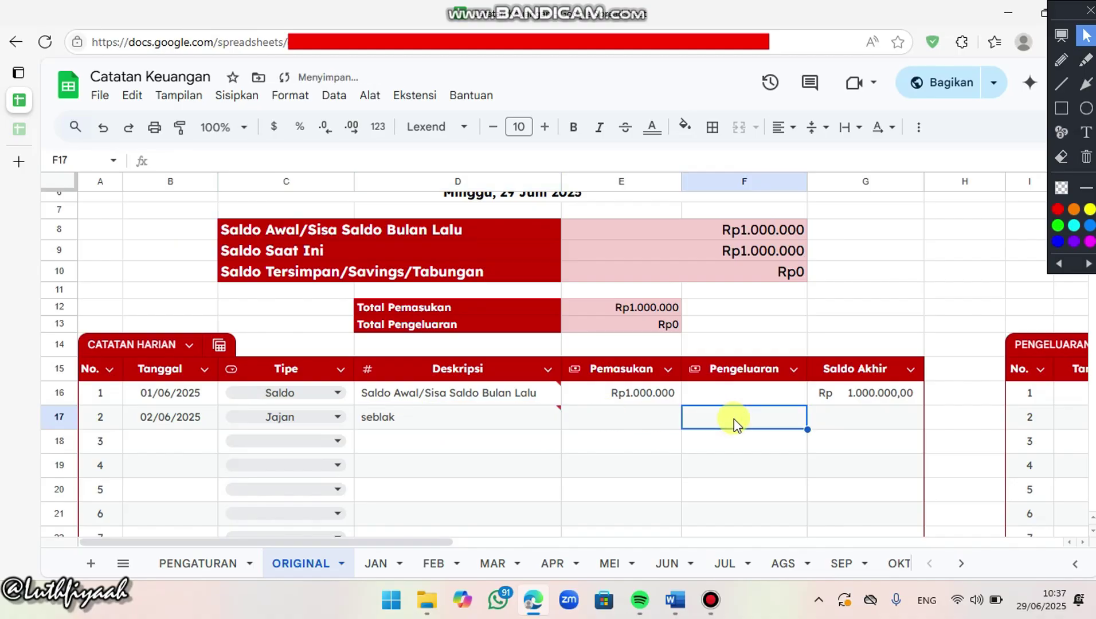
type("20000")
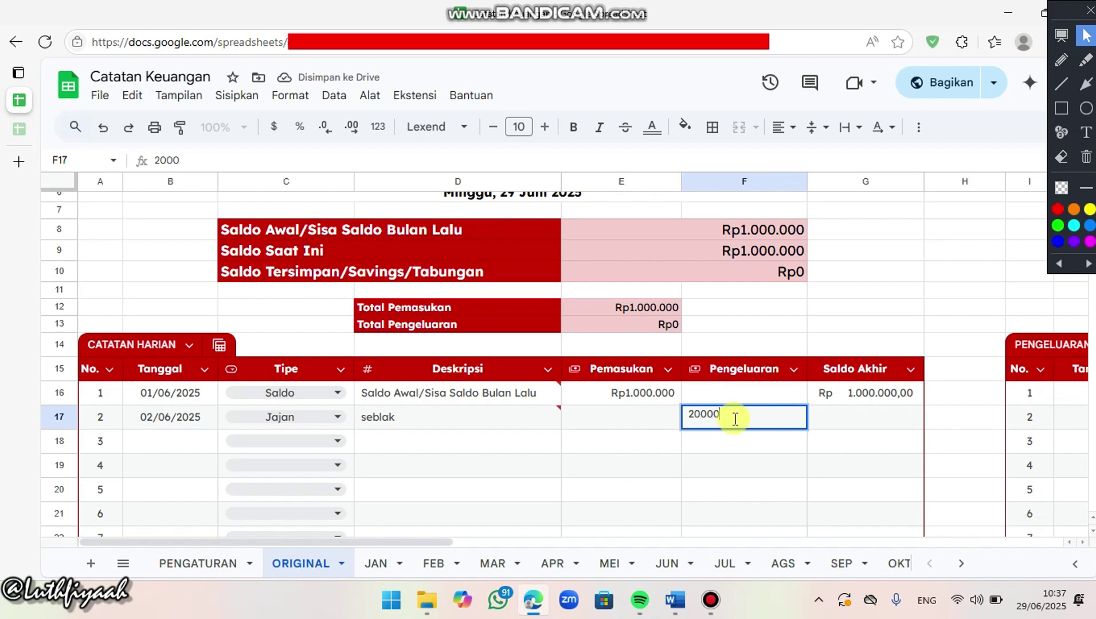
key("Return")
key("Return")
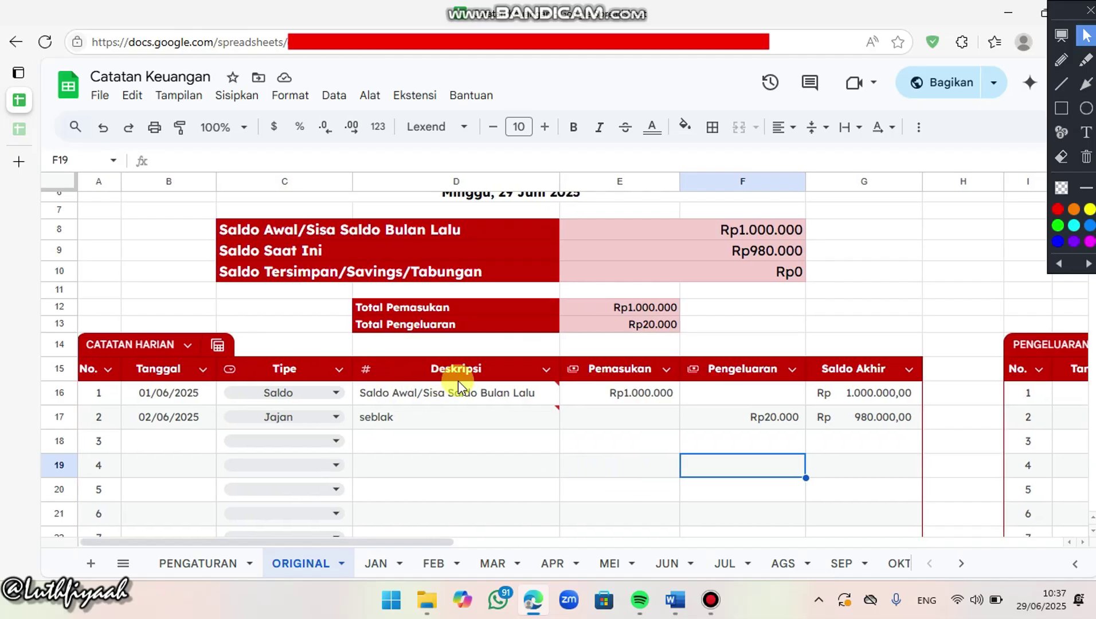
Examine the Jumlah row at the end of the CATATAN HARIAN table and the balance summary above the table
scroll(458, 381, "right", 1)
scroll(501, 383, "left", 1)
scroll(501, 383, "down", 15)
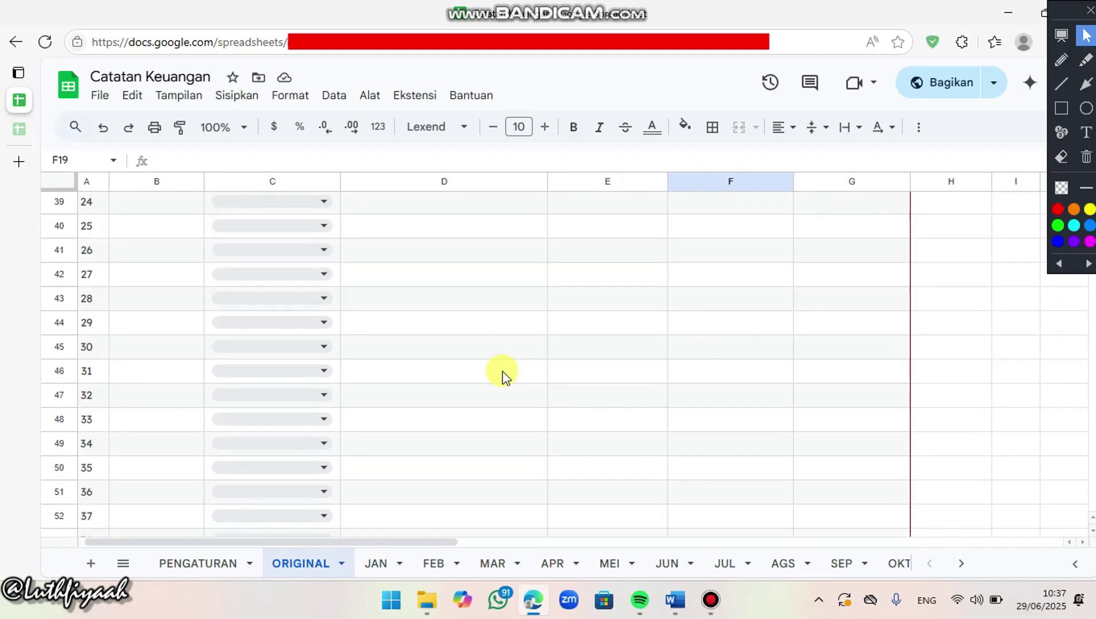
scroll(502, 375, "down", 4)
scroll(502, 372, "up", 2)
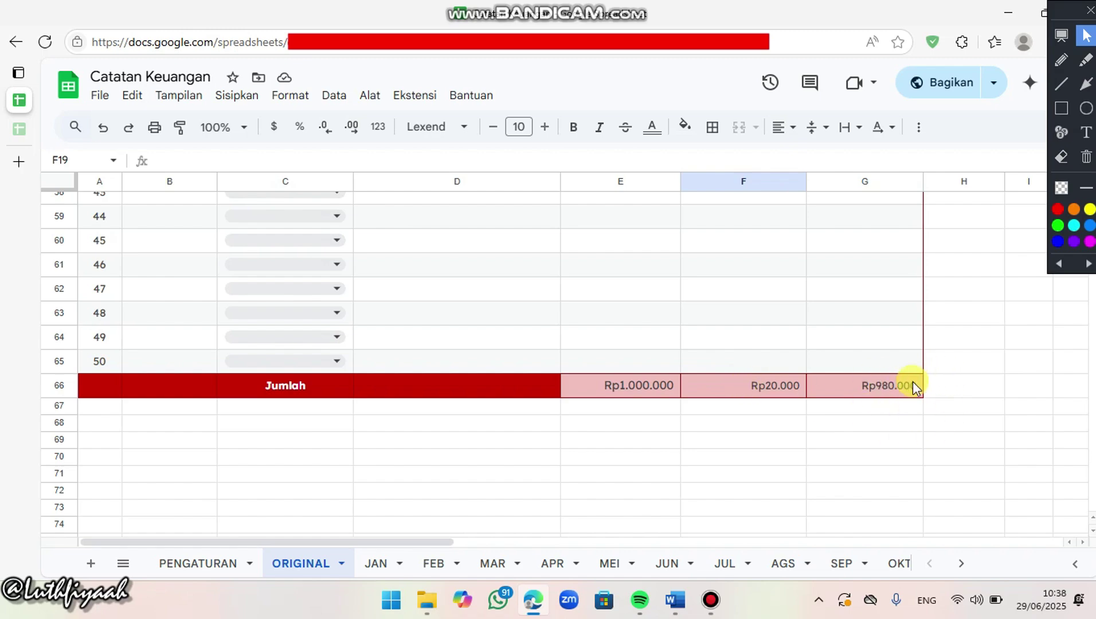
scroll(903, 398, "up", 3)
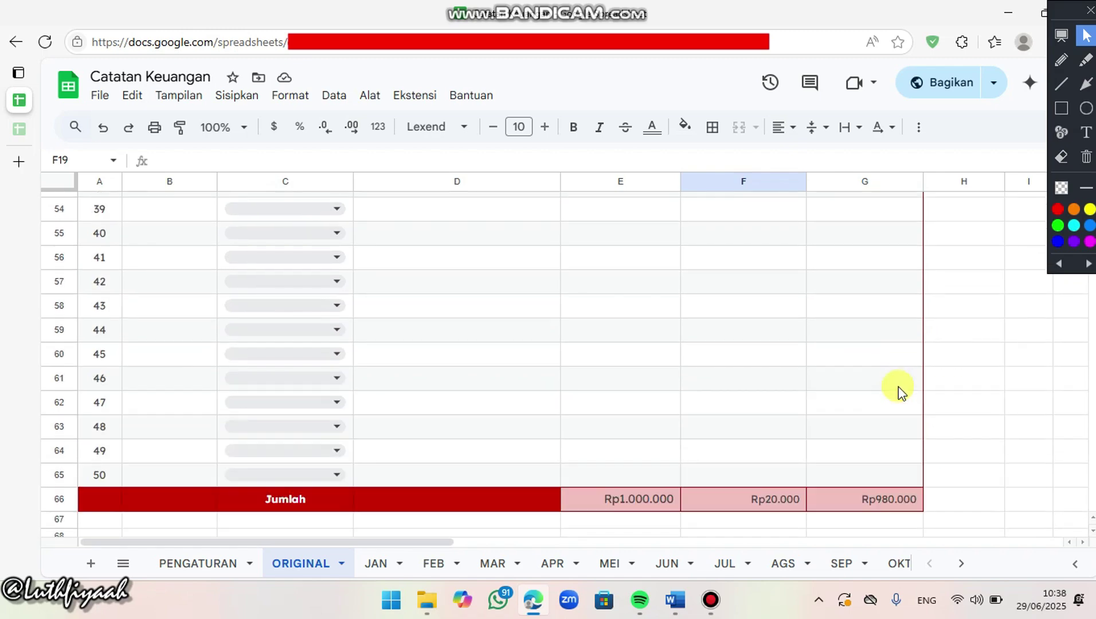
scroll(897, 384, "up", 15)
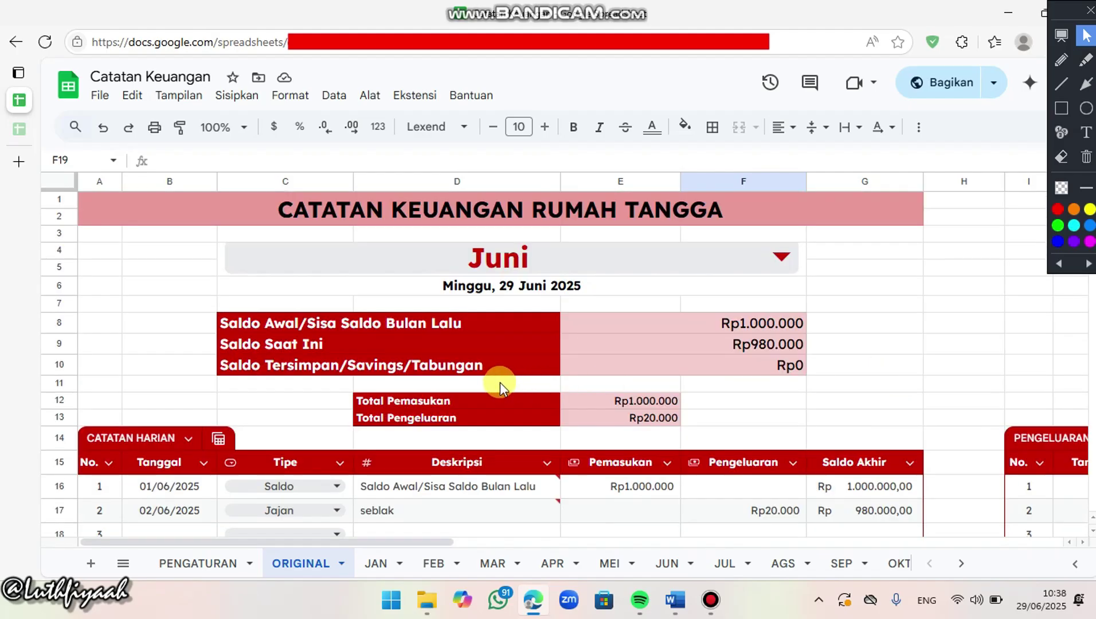
scroll(493, 383, "down", 2)
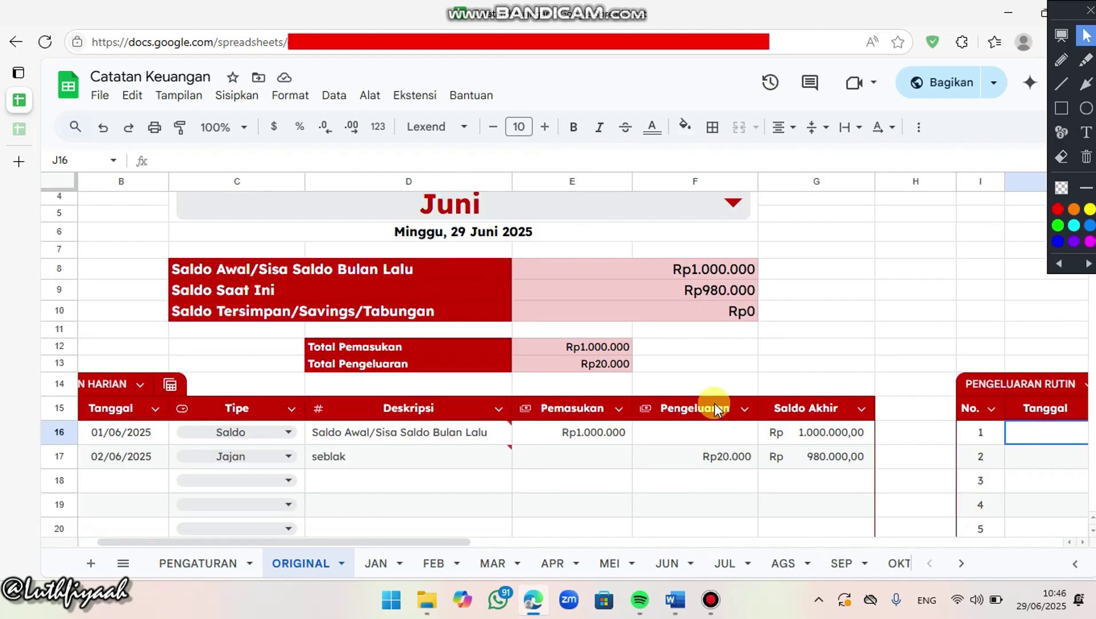
Set the Tanggal of the first PENGELUARAN RUTIN entry to 10/06/2025 and review its available Tipe options
scroll(716, 408, "right", 10)
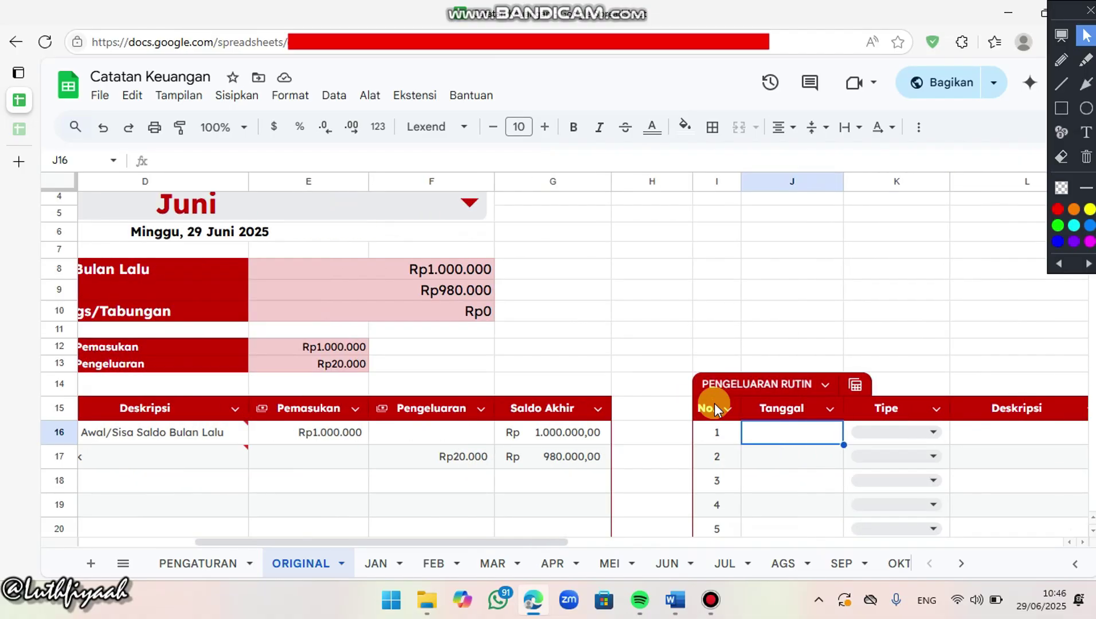
scroll(714, 404, "right", 3)
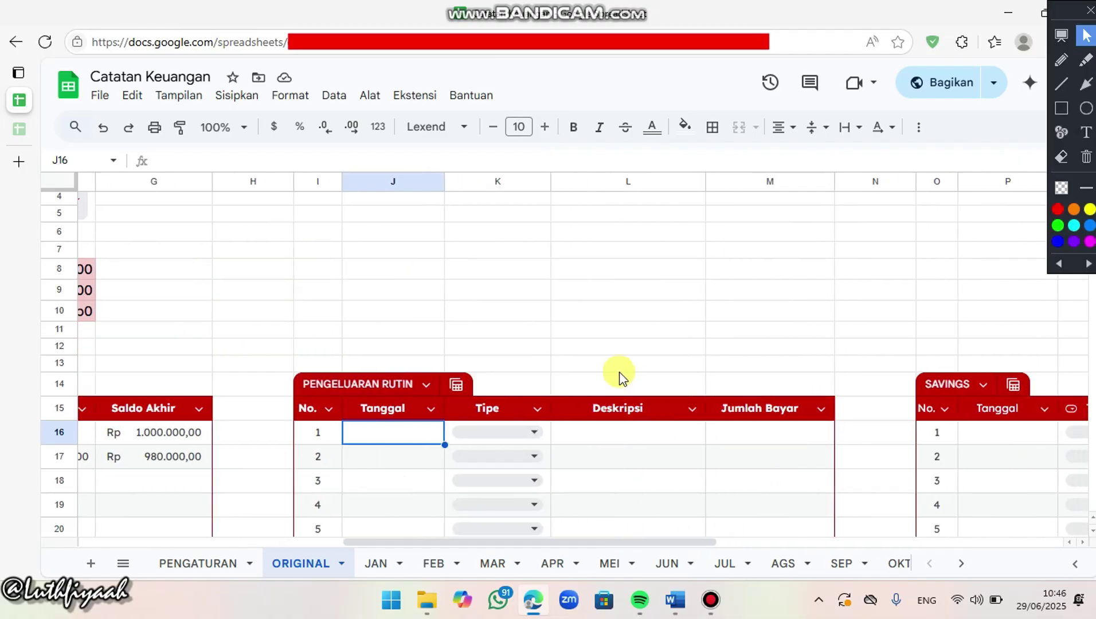
scroll(622, 378, "down", 2)
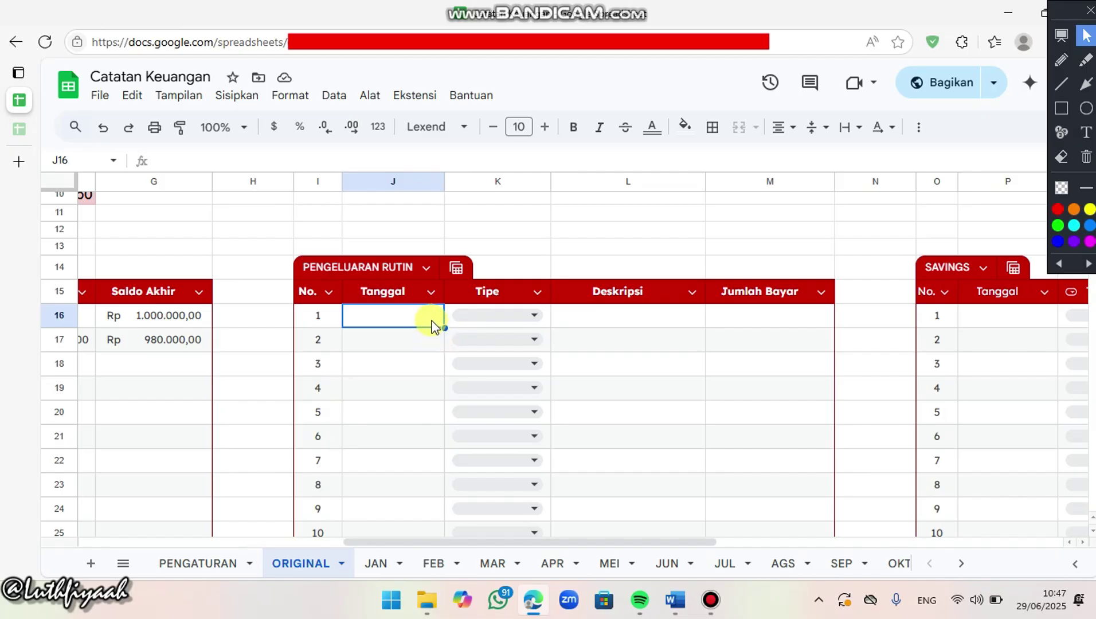
double_click(382, 319)
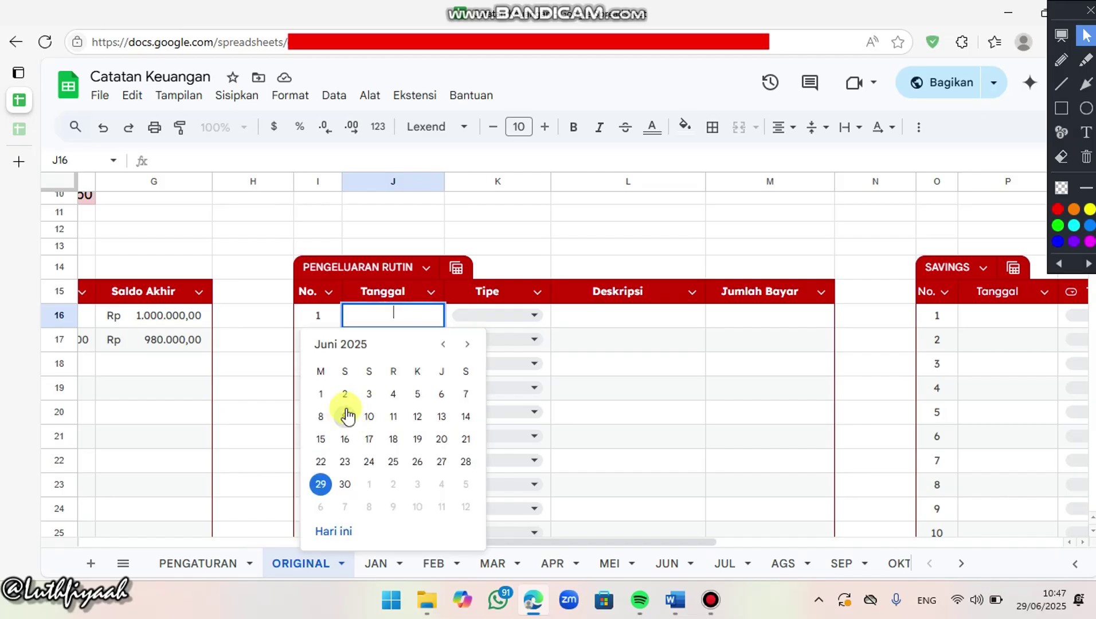
key("Return")
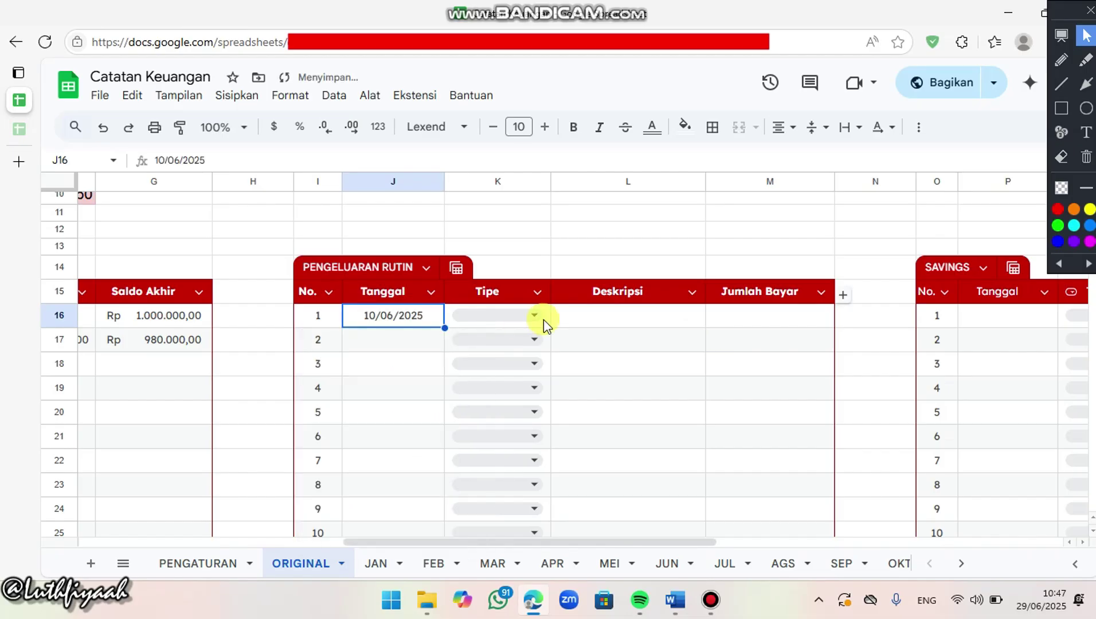
left_click(544, 319)
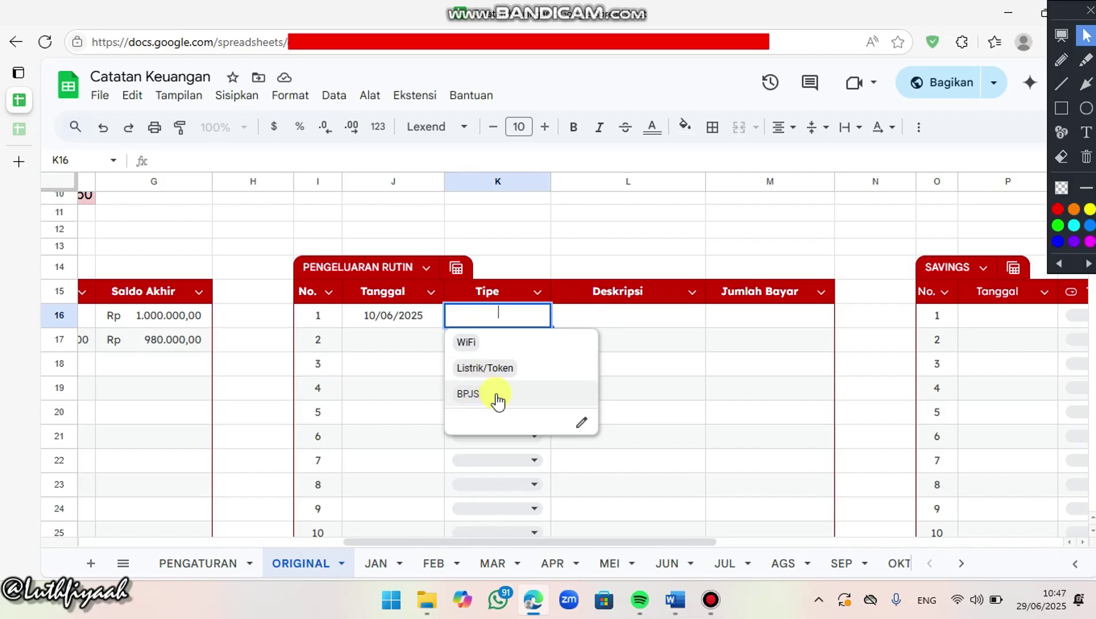
left_click(406, 382)
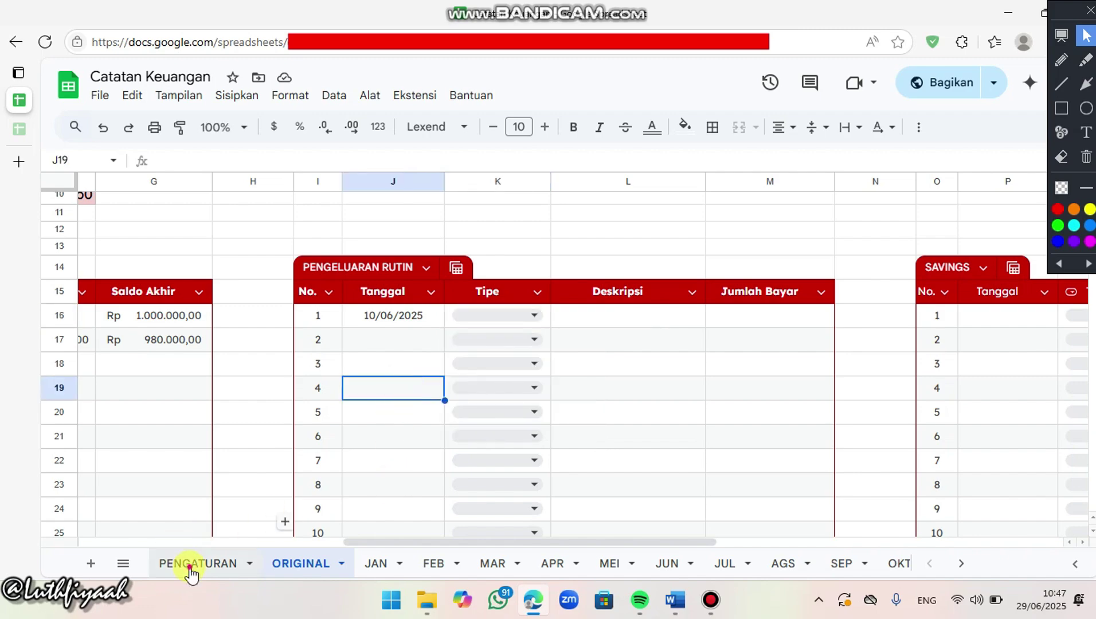
Add the category Air below BPJS in the Tipe Pengeluaran Rutin/Bulanan list on the PENGATURAN sheet
left_click(191, 564)
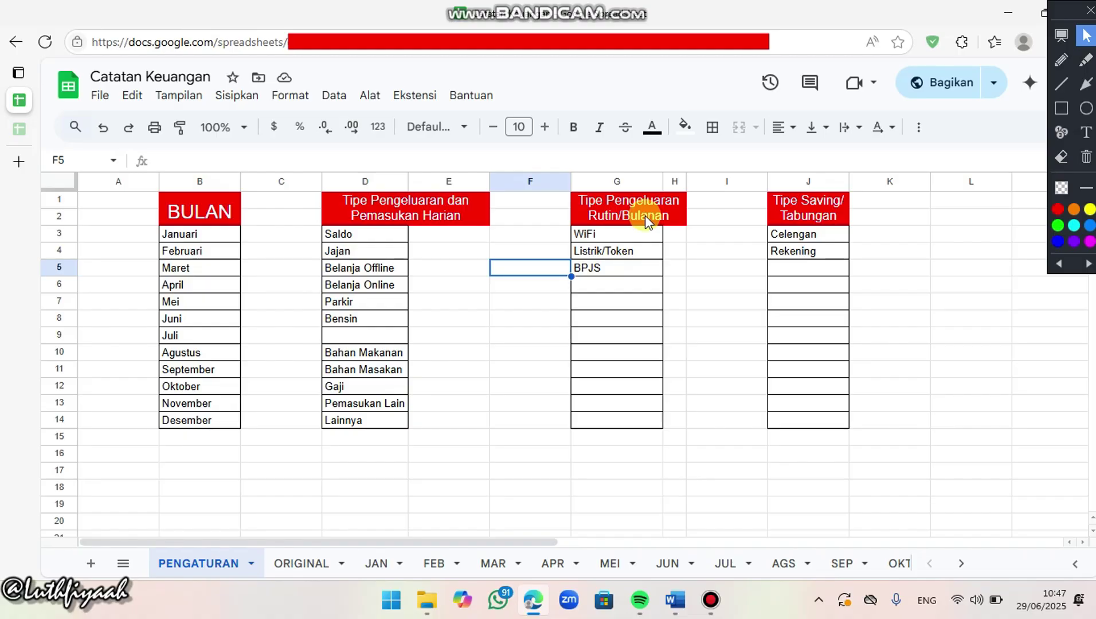
left_click(619, 289)
type("Air")
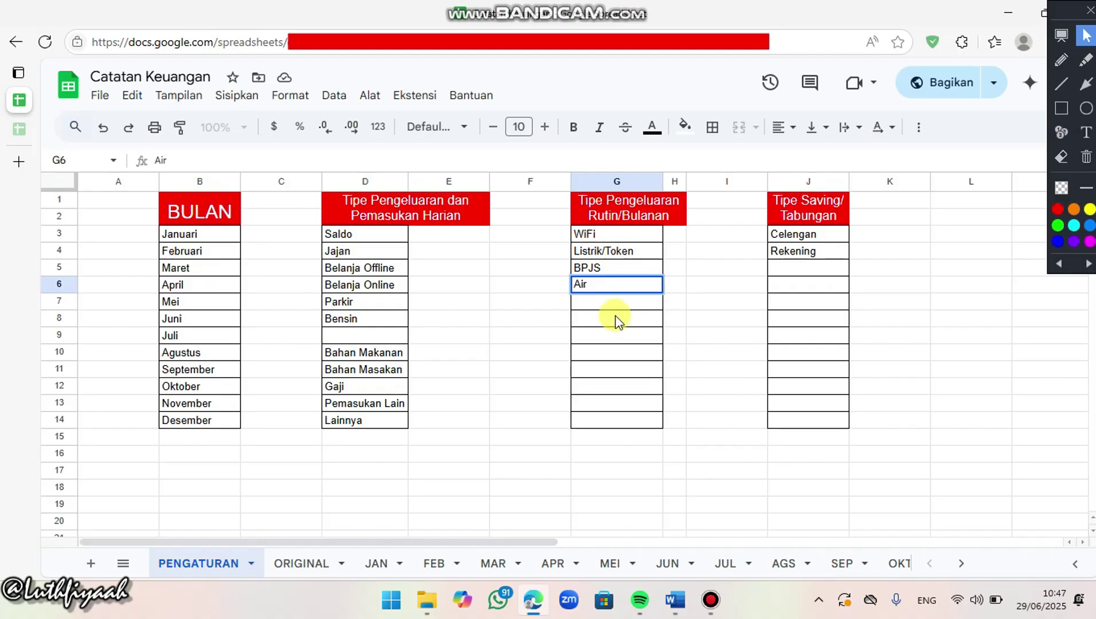
key("Return")
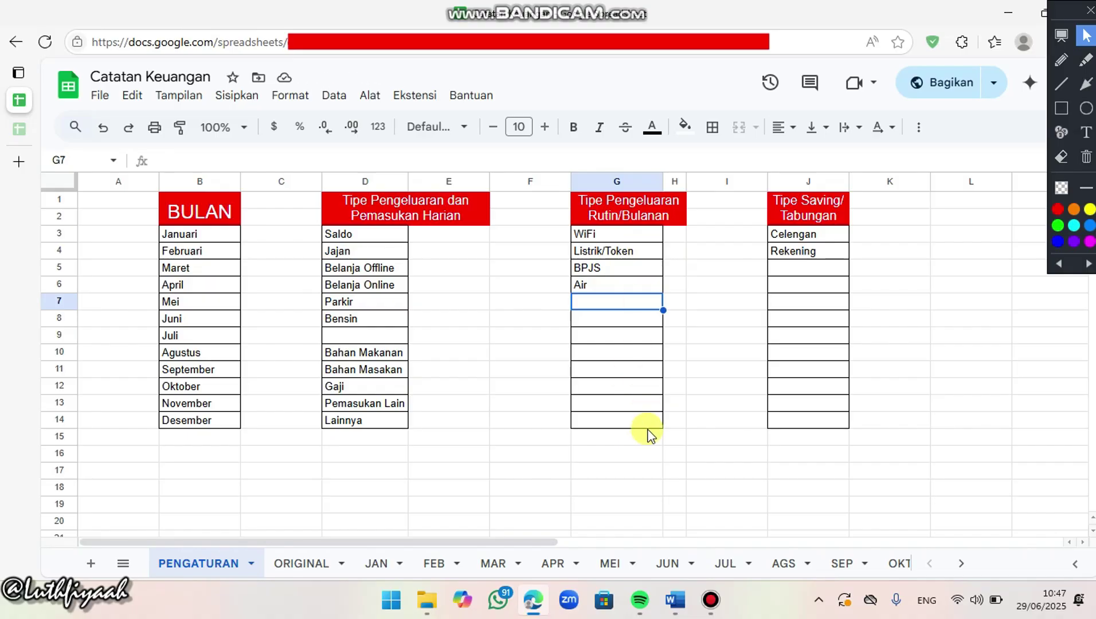
Set the Tipe of the first PENGELUARAN RUTIN entry on the ORIGINAL sheet to WiFi
left_click(521, 334)
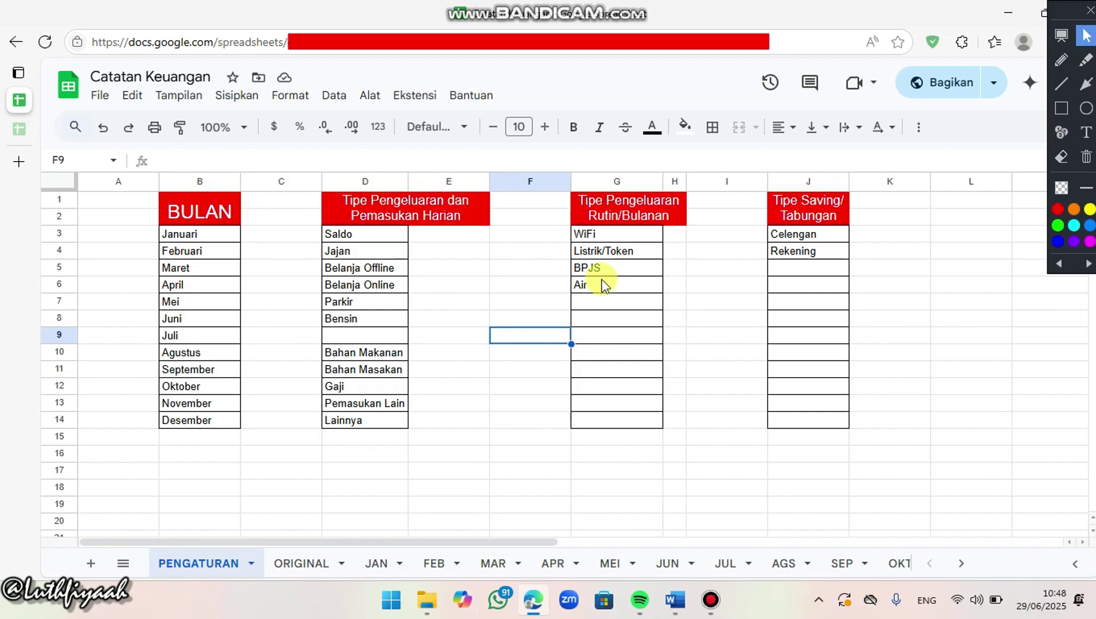
left_click(294, 559)
left_click(536, 314)
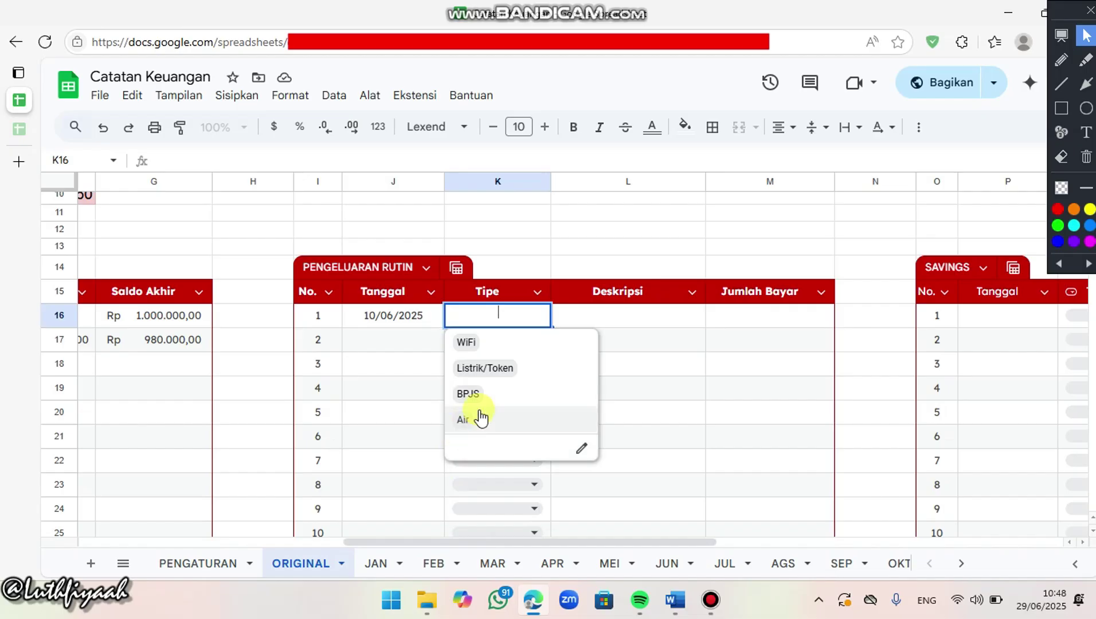
left_click(462, 343)
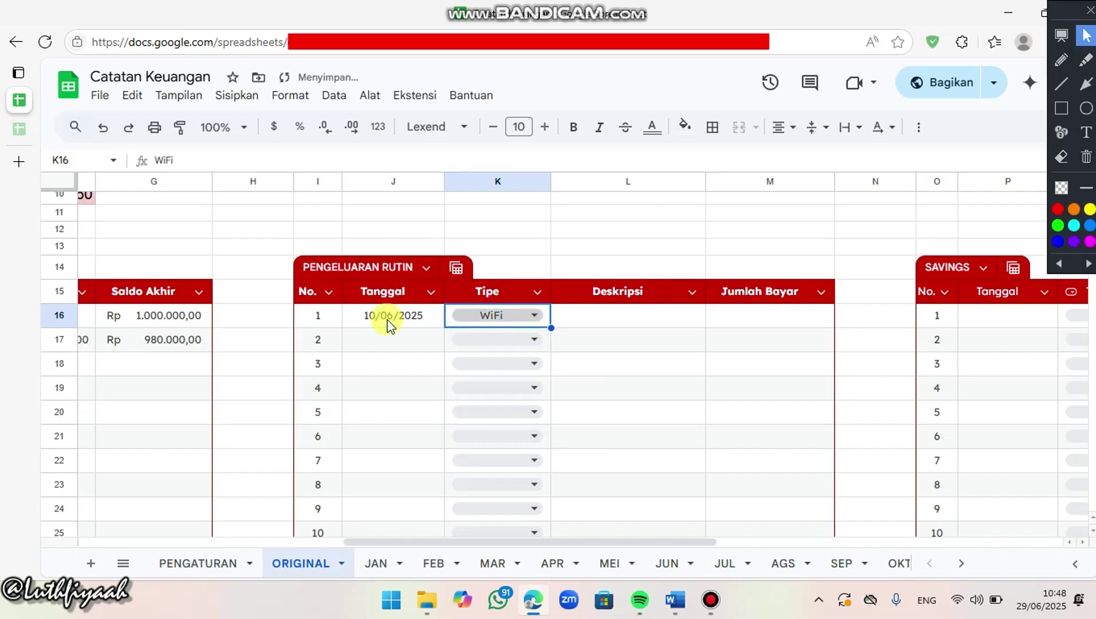
Fill in the first PENGELUARAN RUTIN entry's Deskripsi with "wifi bulan mei" and its Jumlah Bayar with 100000
left_click(607, 325)
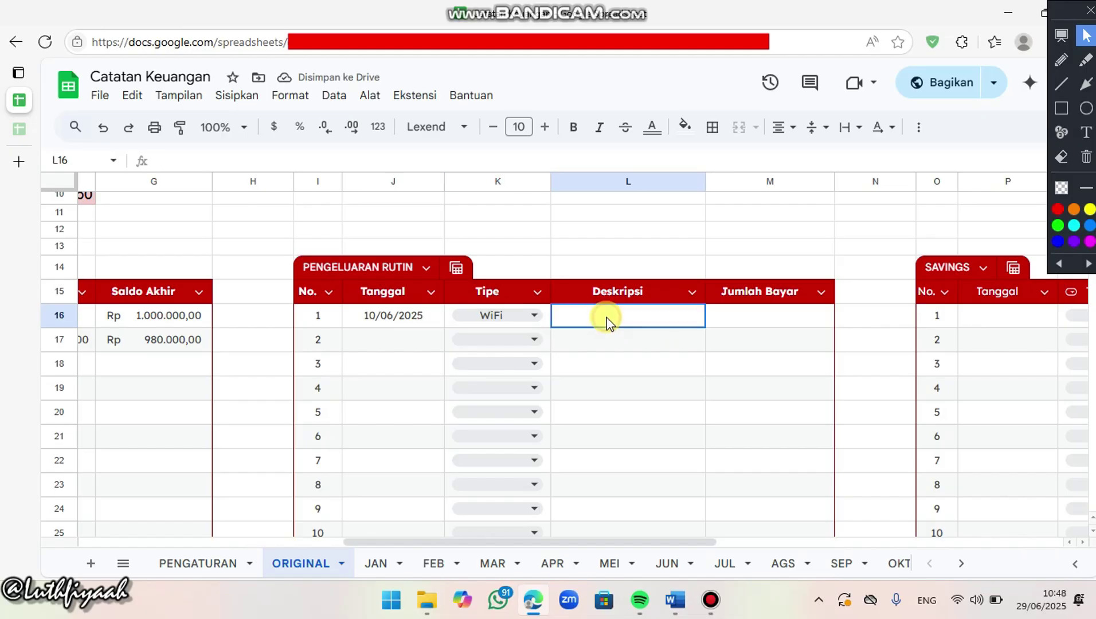
type("wi")
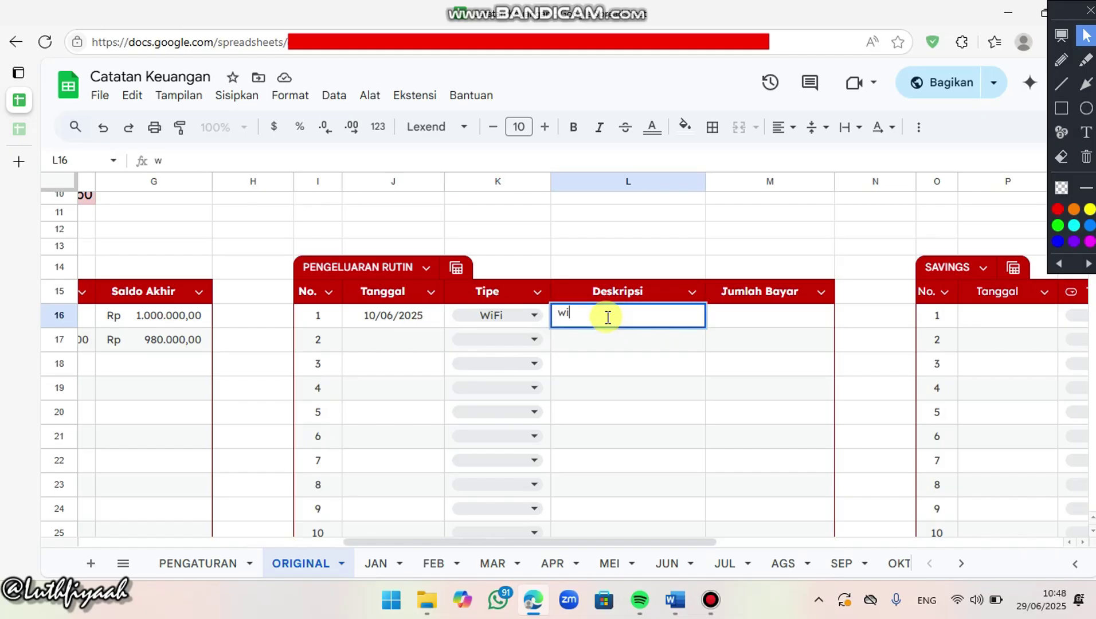
type("fi bulan mei")
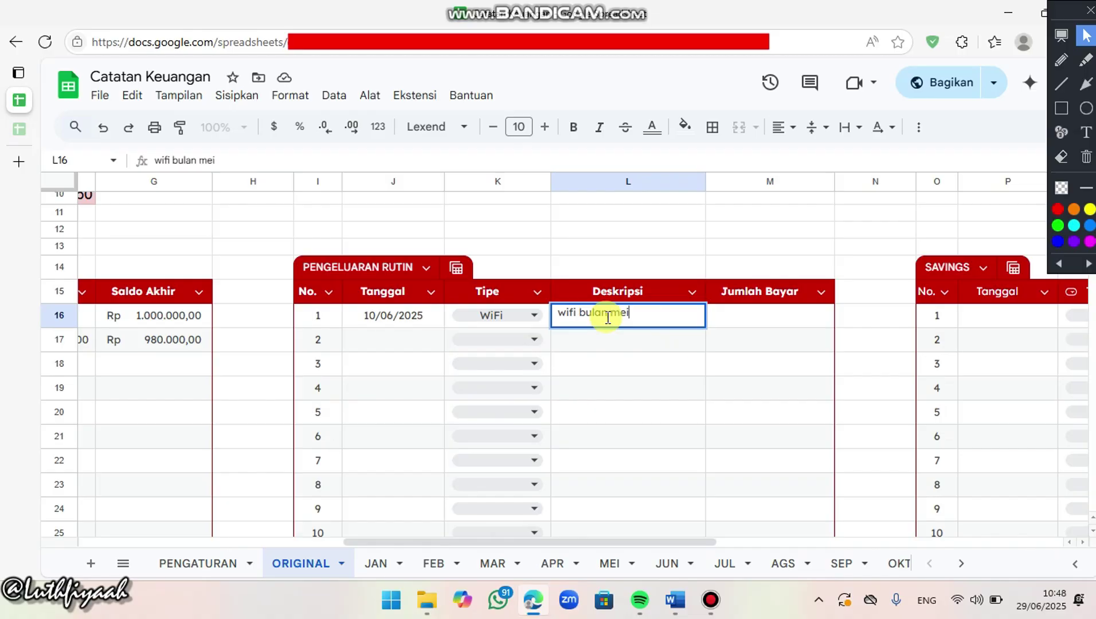
left_click(780, 317)
type("100.00")
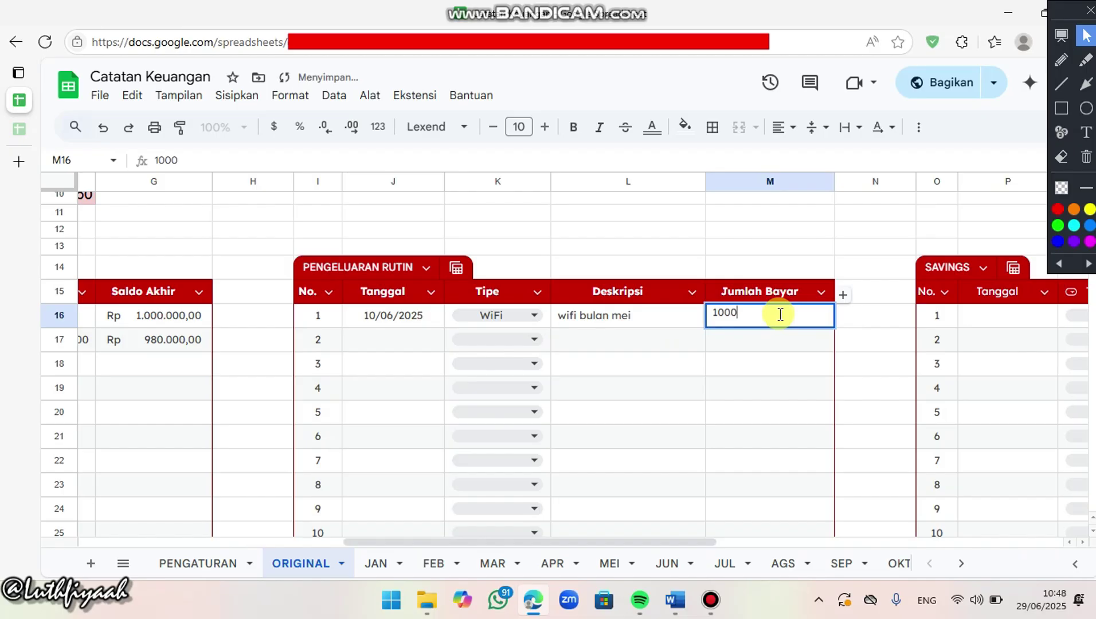
type("0")
left_click(727, 391)
Examine the PENGELUARAN RUTIN Jumlah row, the category lists on PENGATURAN and the balance summary on ORIGINAL
scroll(848, 418, "down", 1)
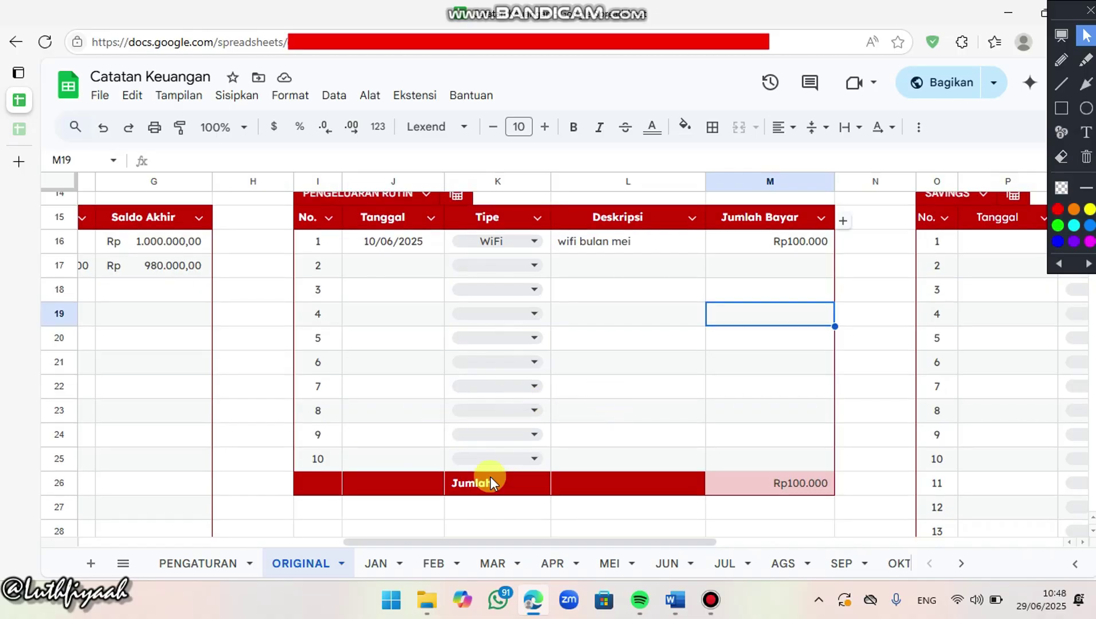
scroll(489, 476, "up", 2)
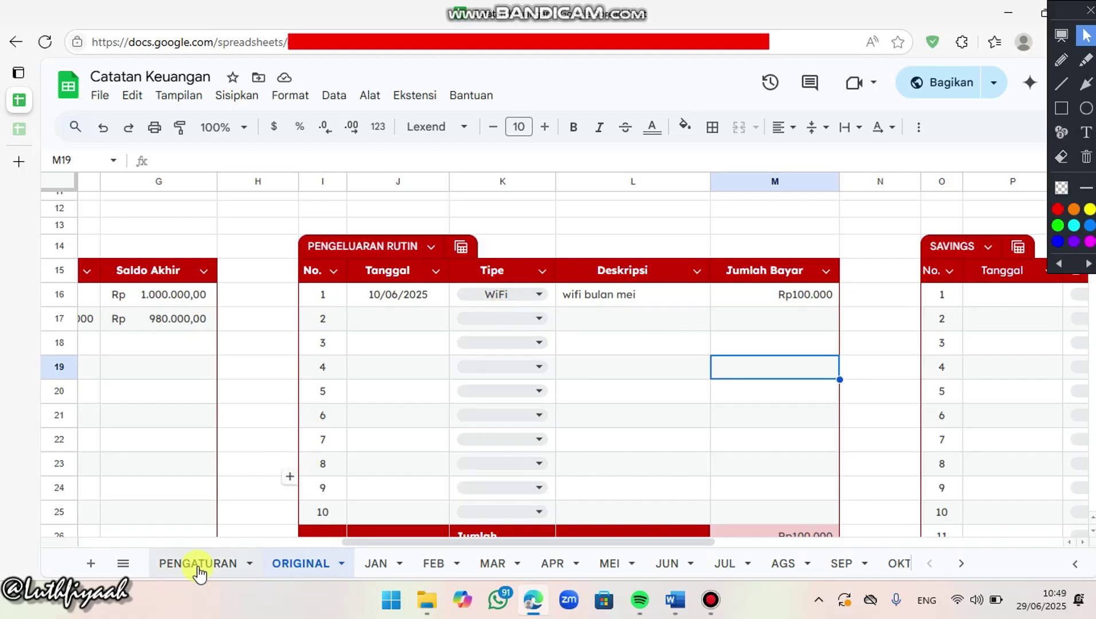
key("ctrl+shift+Page_Up")
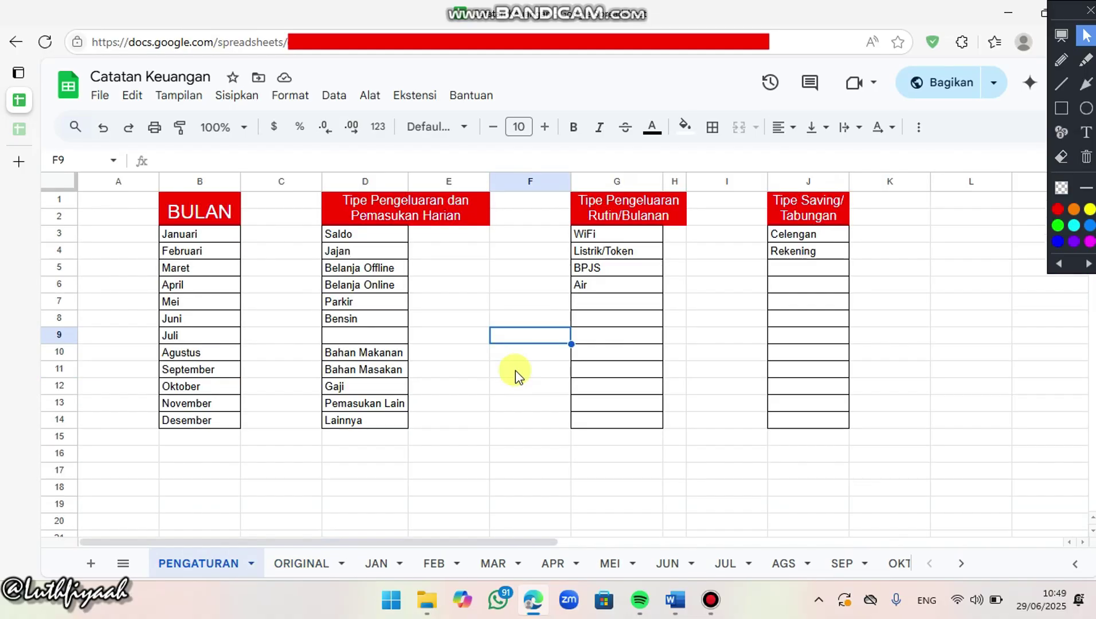
key("ctrl+shift+Page_Down")
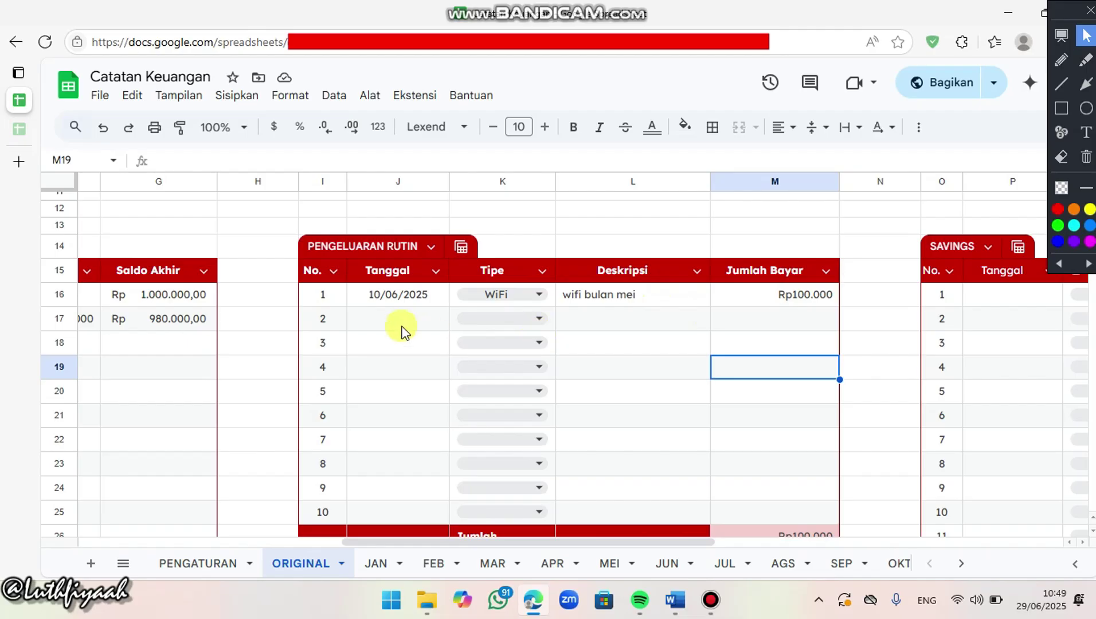
scroll(432, 312, "left", 10)
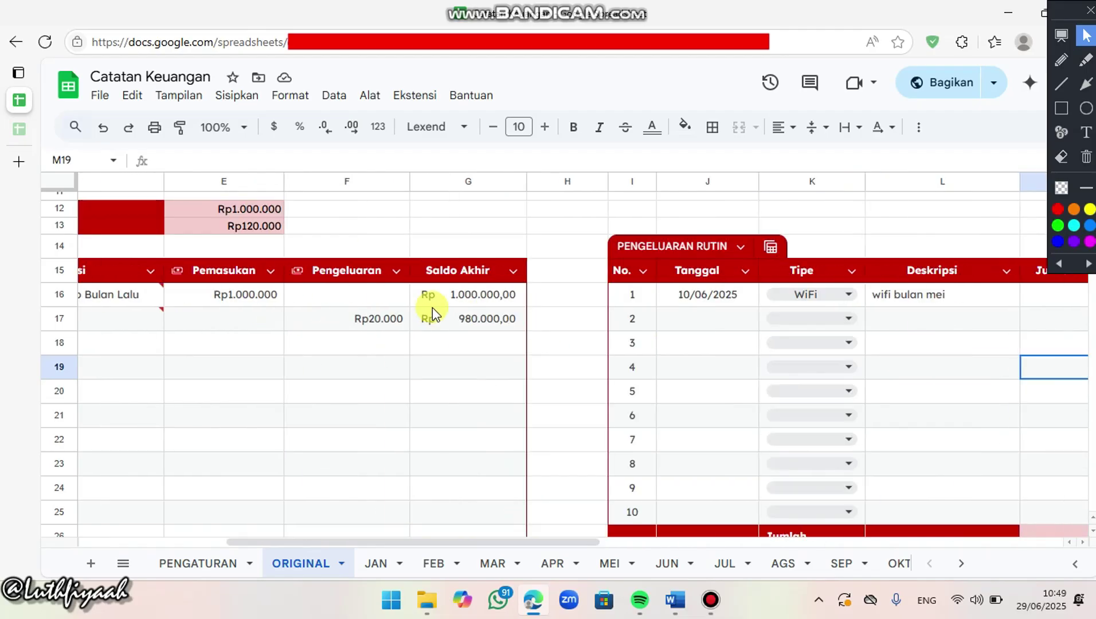
scroll(432, 307, "up", 3)
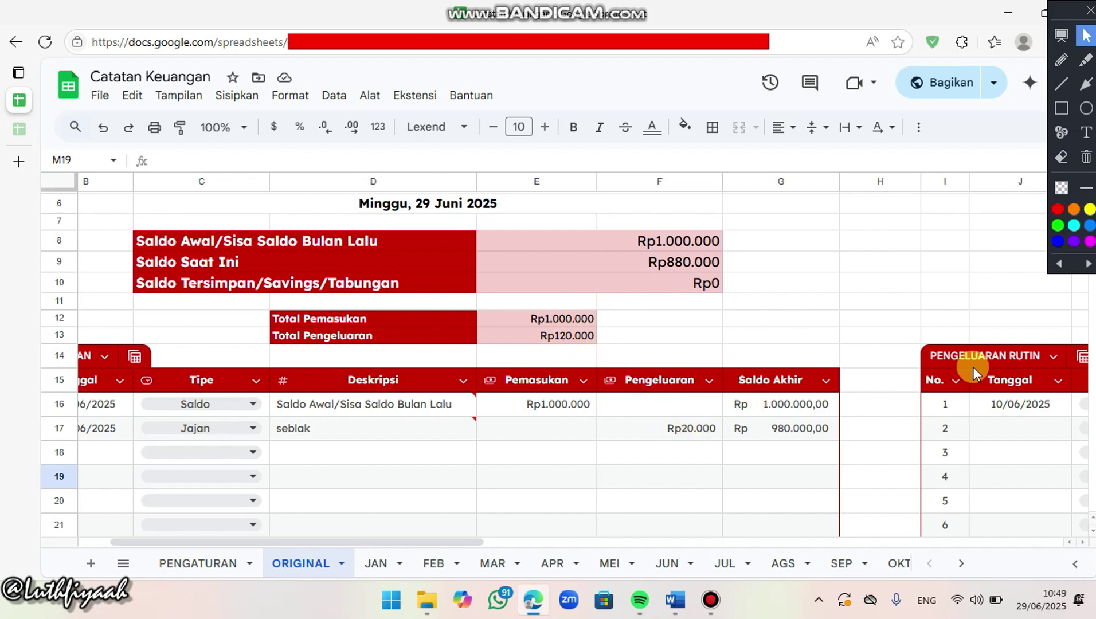
scroll(877, 378, "right", 6)
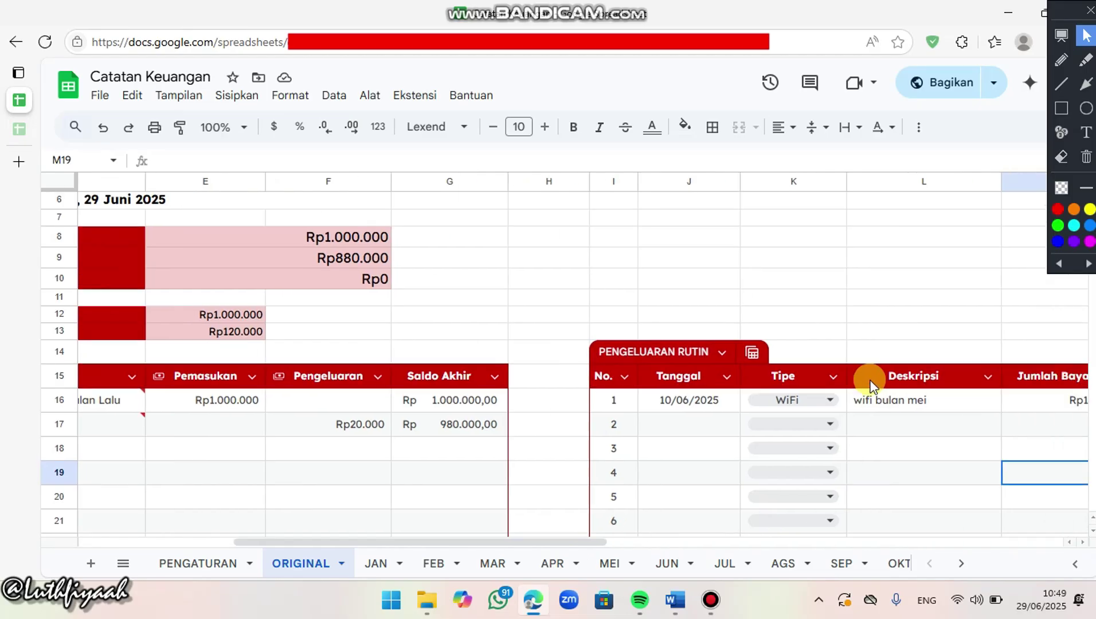
scroll(871, 384, "right", 5)
scroll(871, 384, "down", 3)
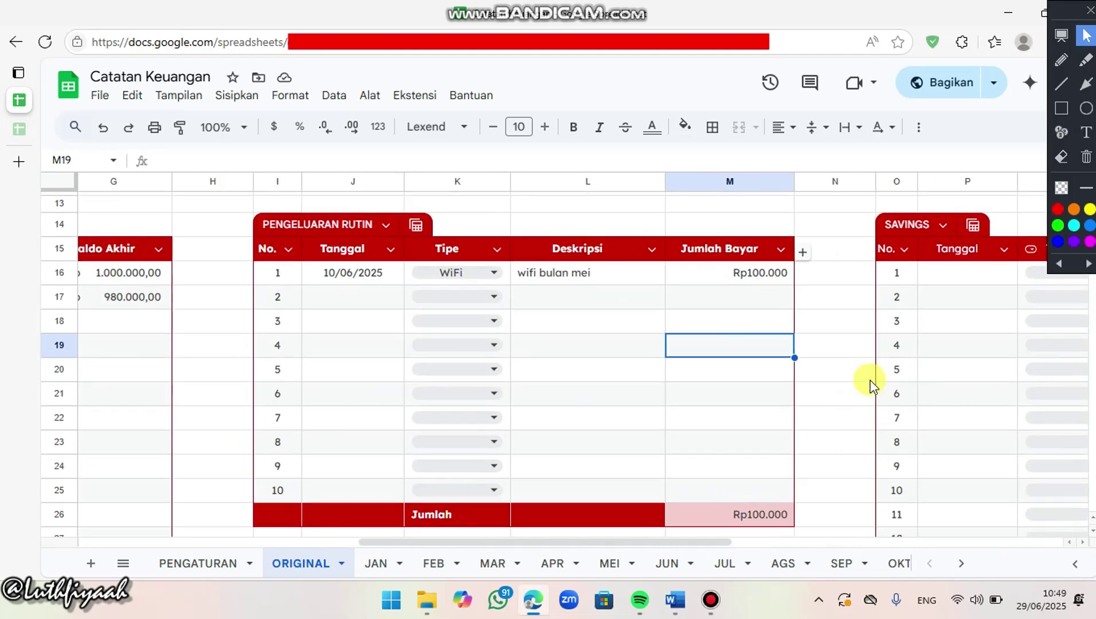
Examine the SAVINGS table's columns and numbered rows down to its Jumlah row
scroll(870, 384, "right", 6)
scroll(870, 384, "up", 2)
scroll(869, 384, "right", 1)
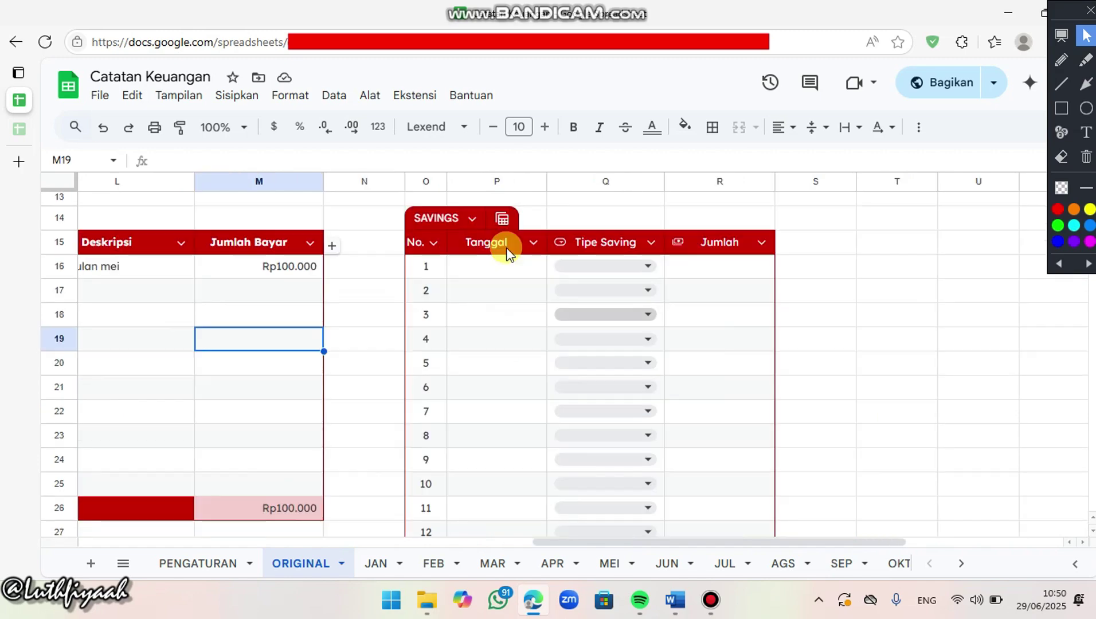
scroll(506, 252, "down", 1)
scroll(507, 252, "right", 1)
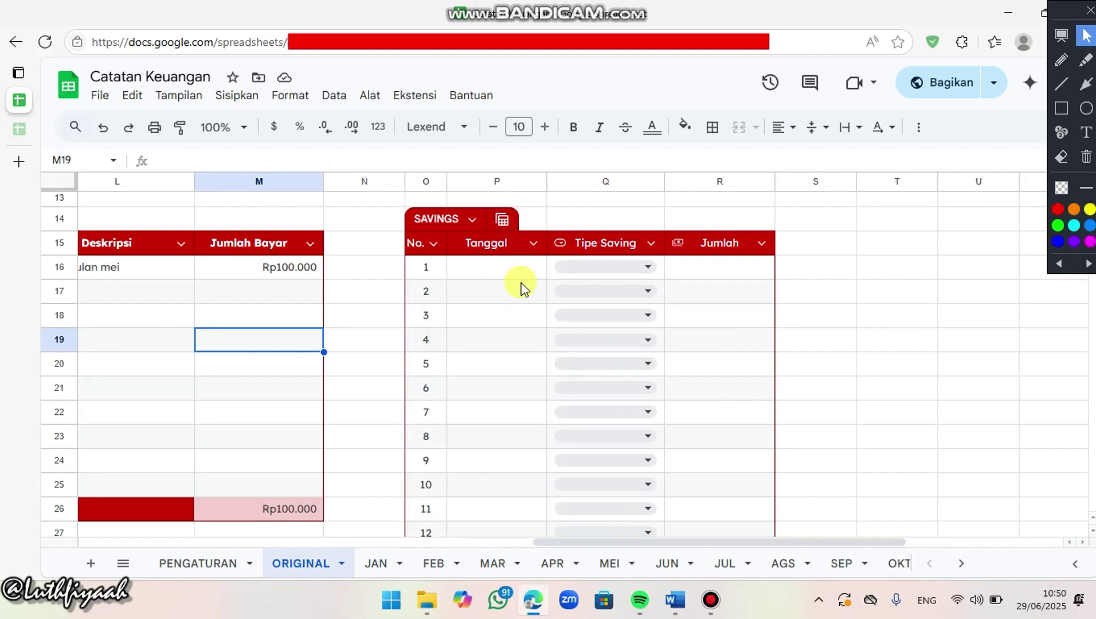
scroll(521, 289, "down", 5)
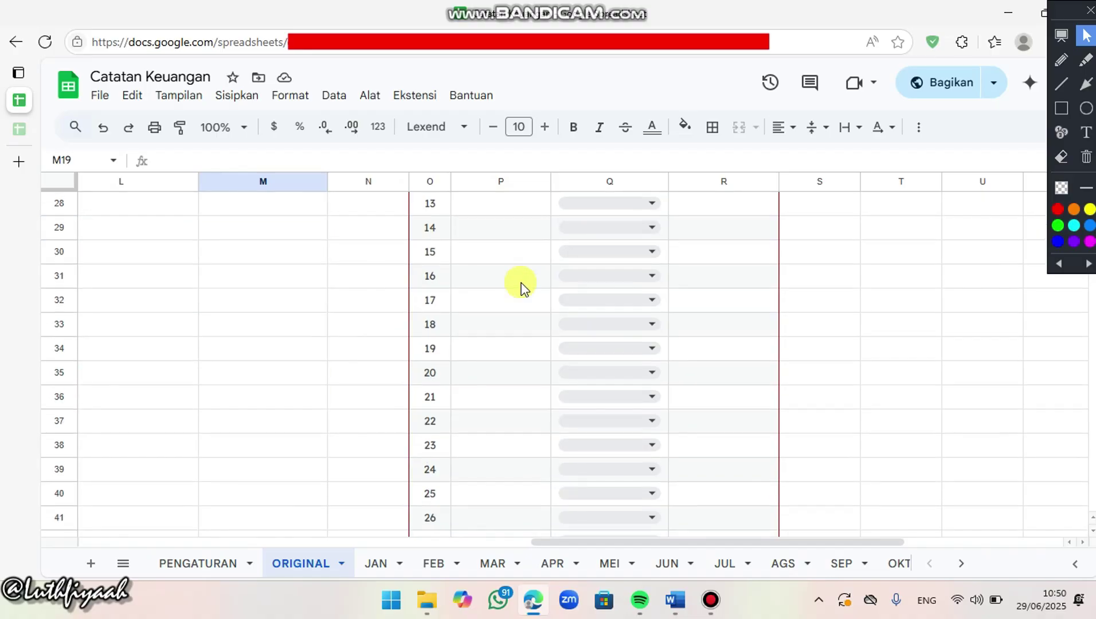
scroll(521, 288, "down", 3)
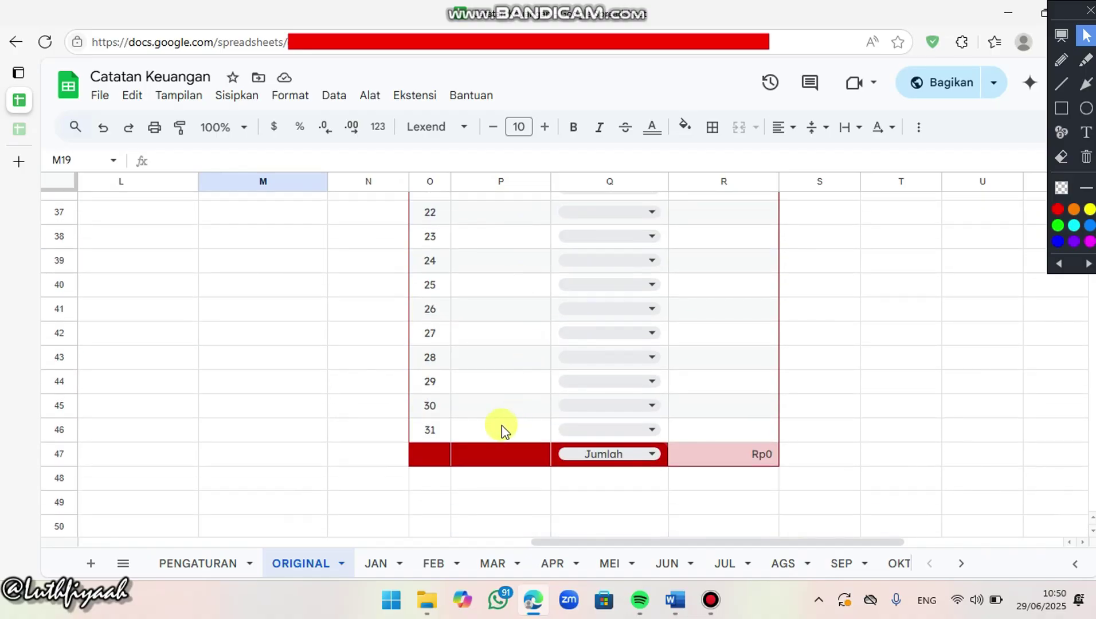
scroll(684, 338, "up", 6)
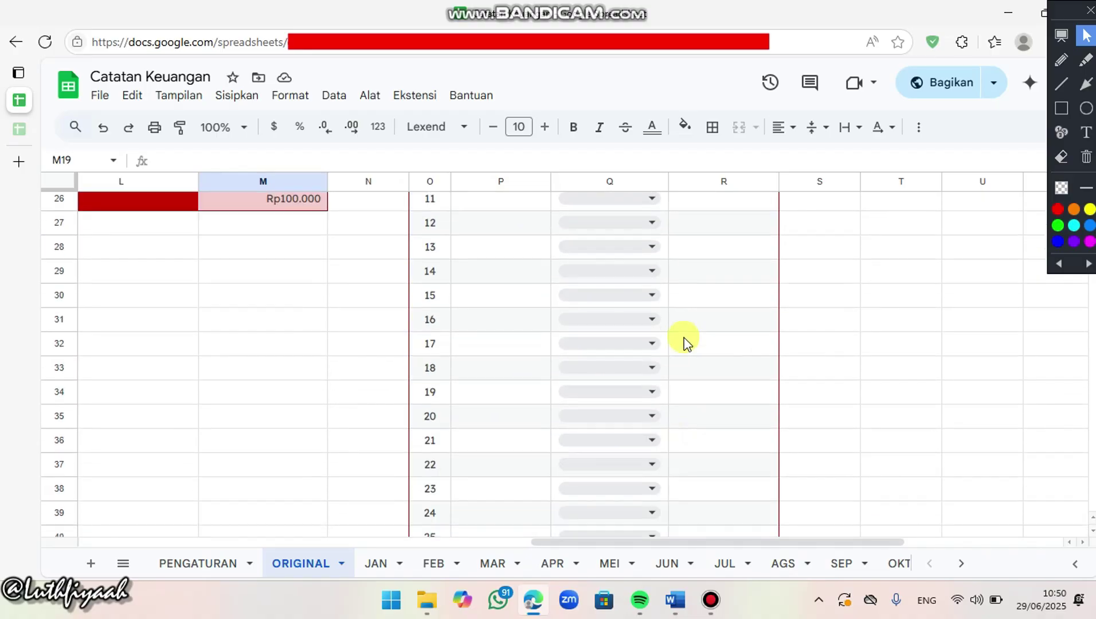
scroll(685, 342, "up", 3)
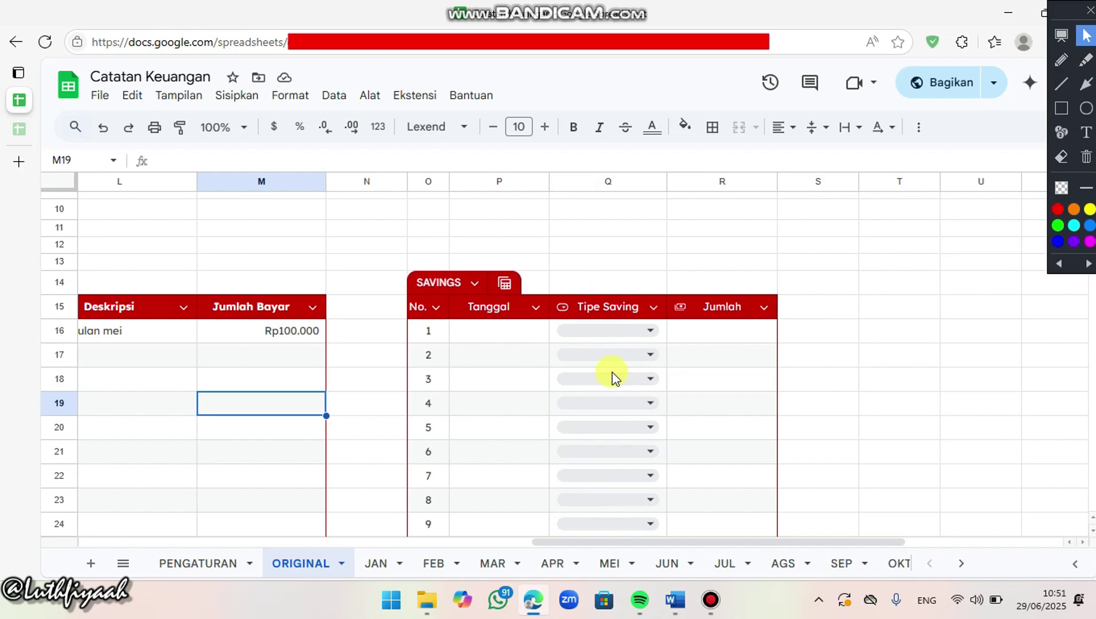
Check the balances and totals above the CATATAN HARIAN table
scroll(608, 367, "left", 15)
scroll(608, 367, "up", 3)
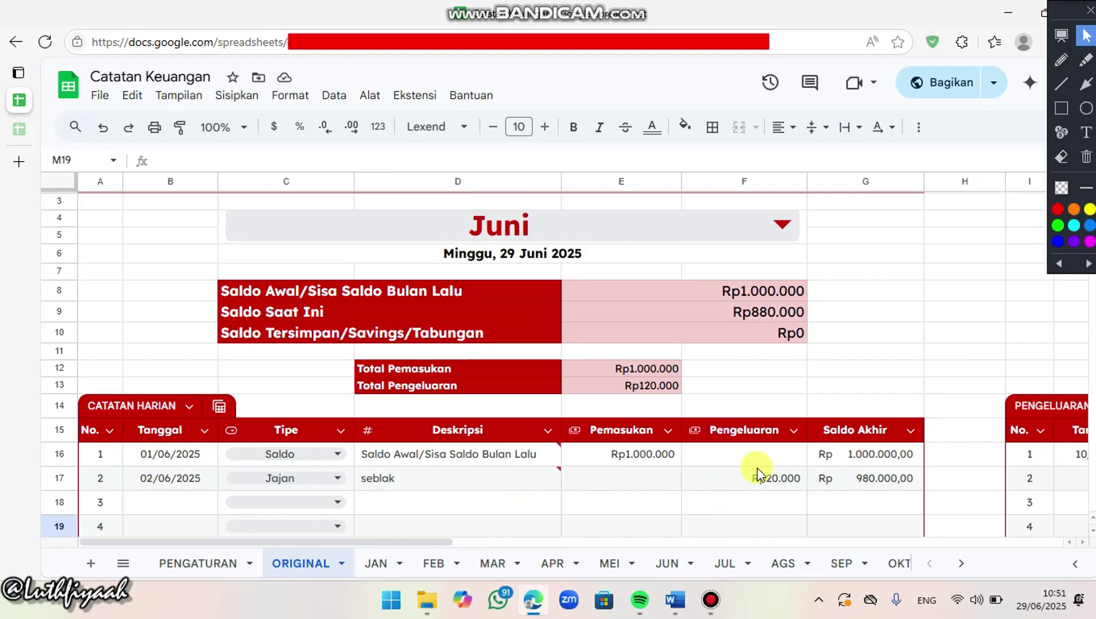
scroll(770, 497, "right", 1)
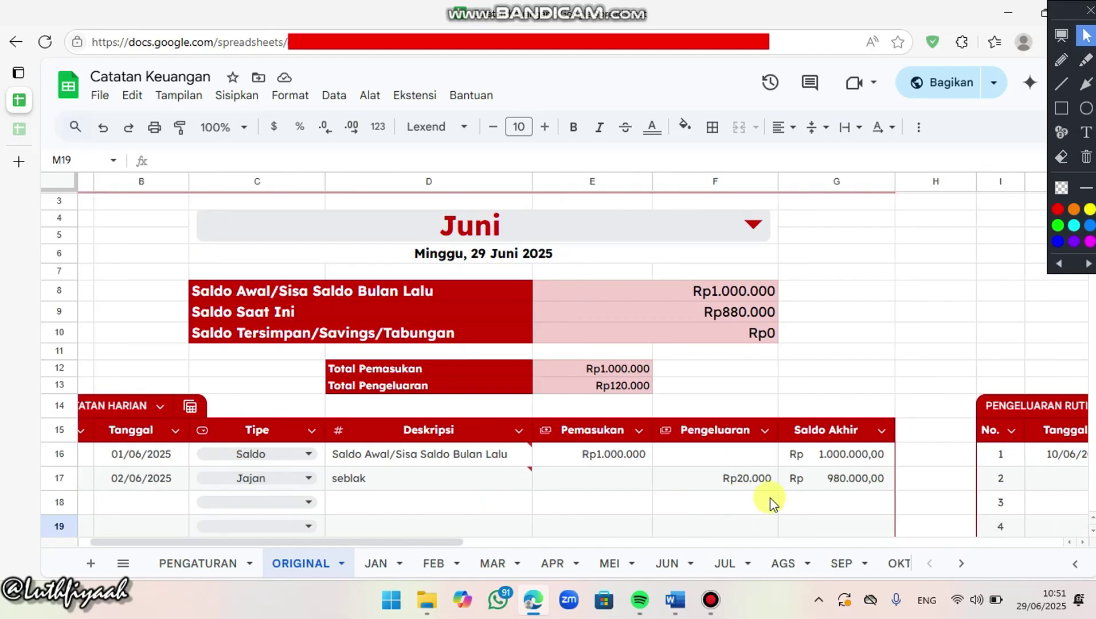
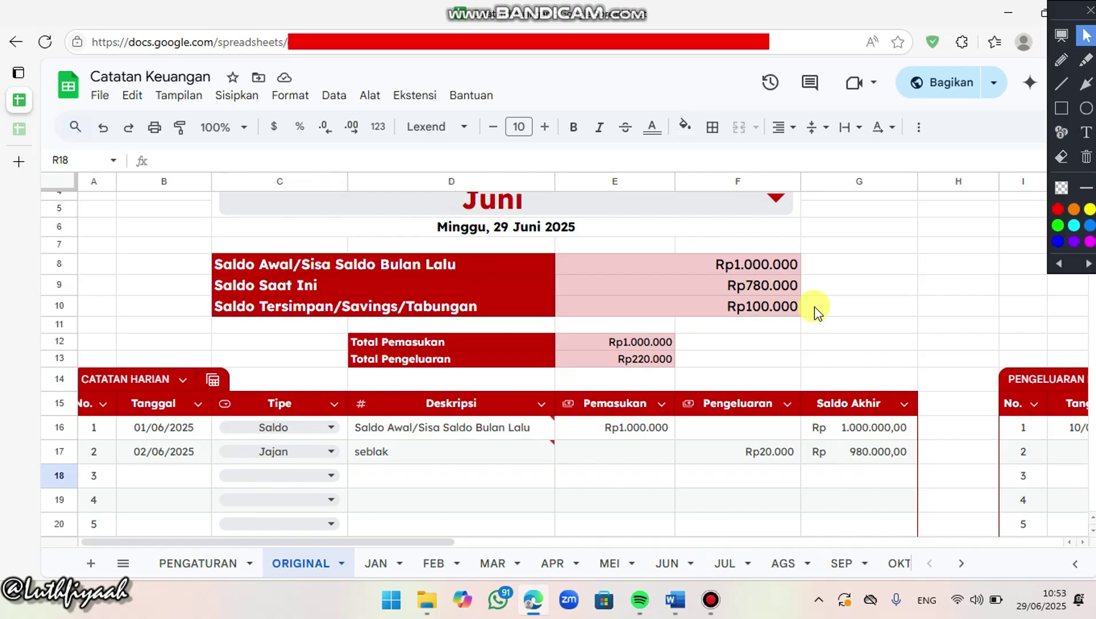
Review the entries in PENGELUARAN RUTIN, SAVINGS and CATATAN HARIAN alongside the balance summary, including the marked Deskripsi cell of the seblak entry
scroll(791, 313, "right", 15)
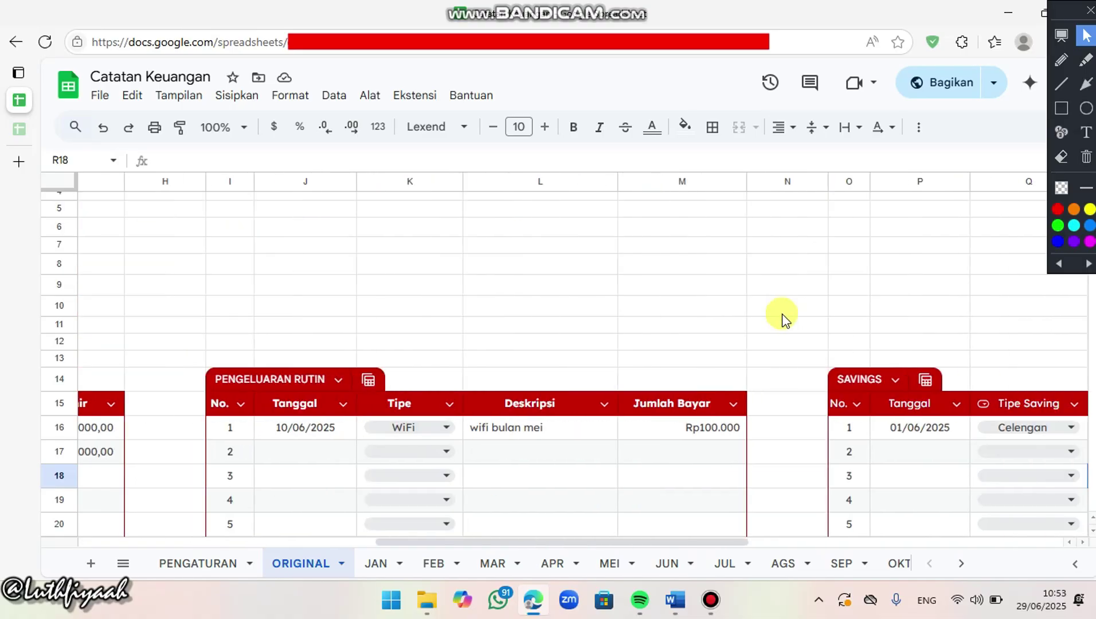
scroll(784, 315, "down", 2)
scroll(782, 314, "down", 3)
scroll(781, 313, "left", 8)
scroll(782, 314, "up", 3)
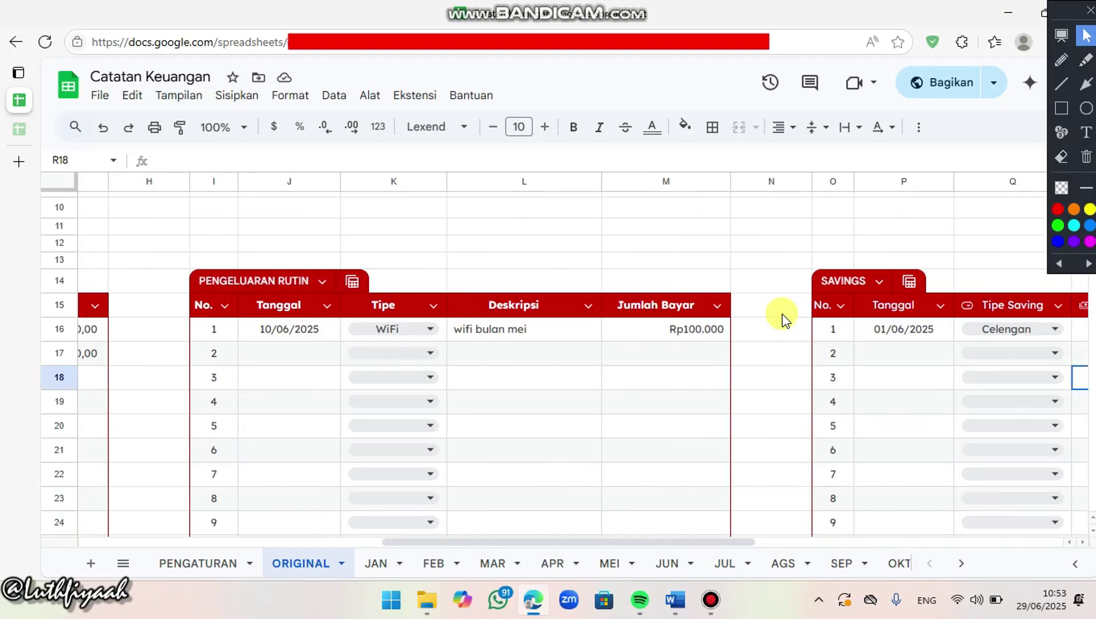
scroll(781, 313, "left", 8)
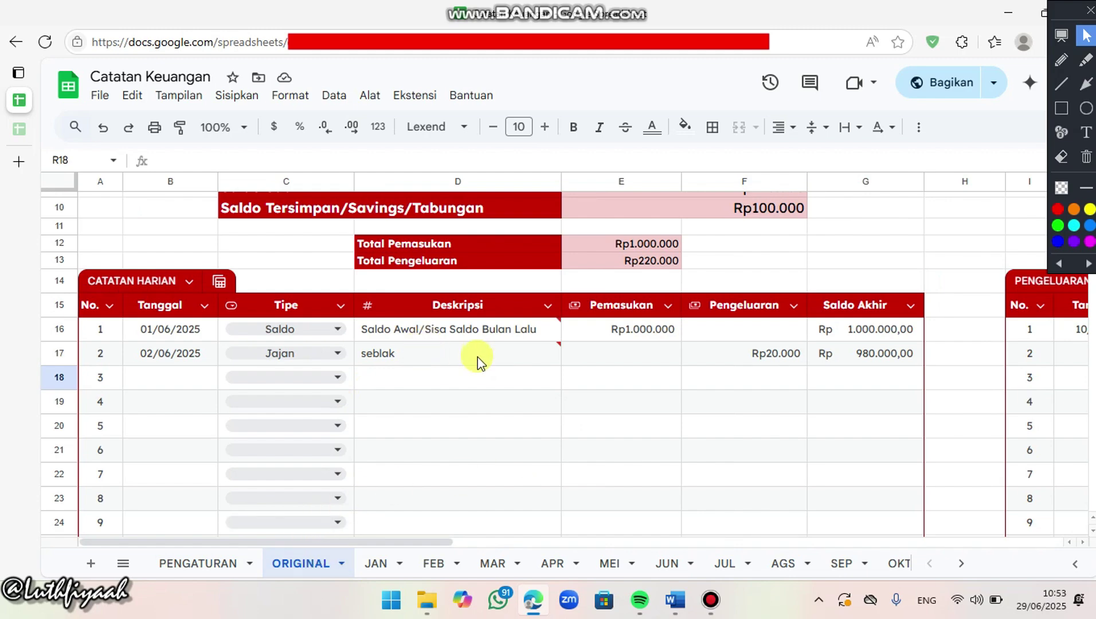
mouse_move(476, 360)
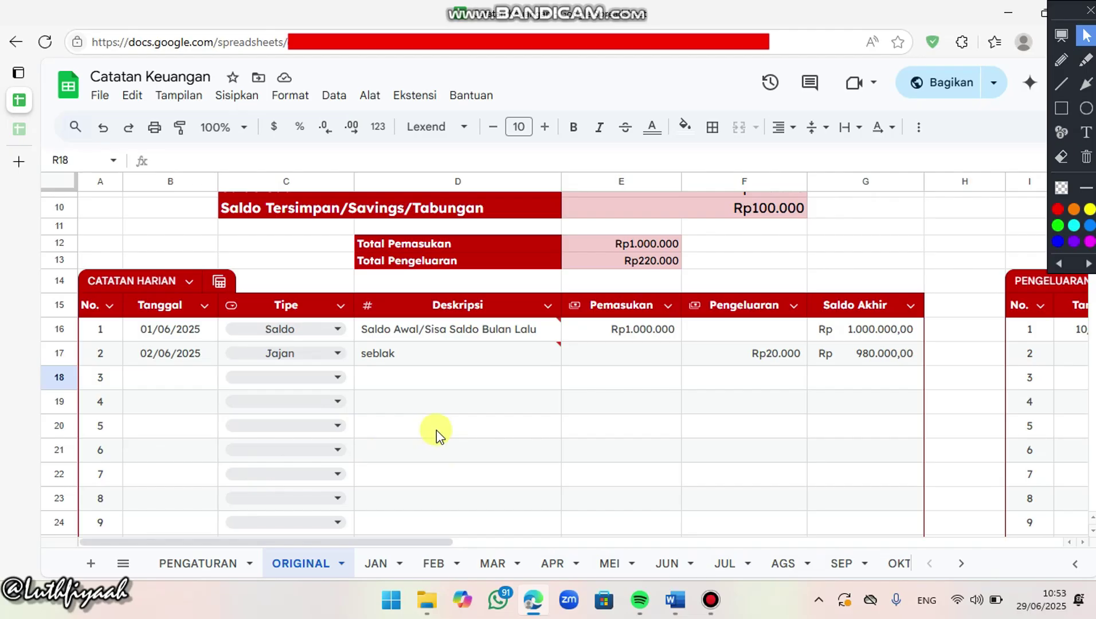
scroll(435, 430, "up", 3)
scroll(436, 430, "down", 1)
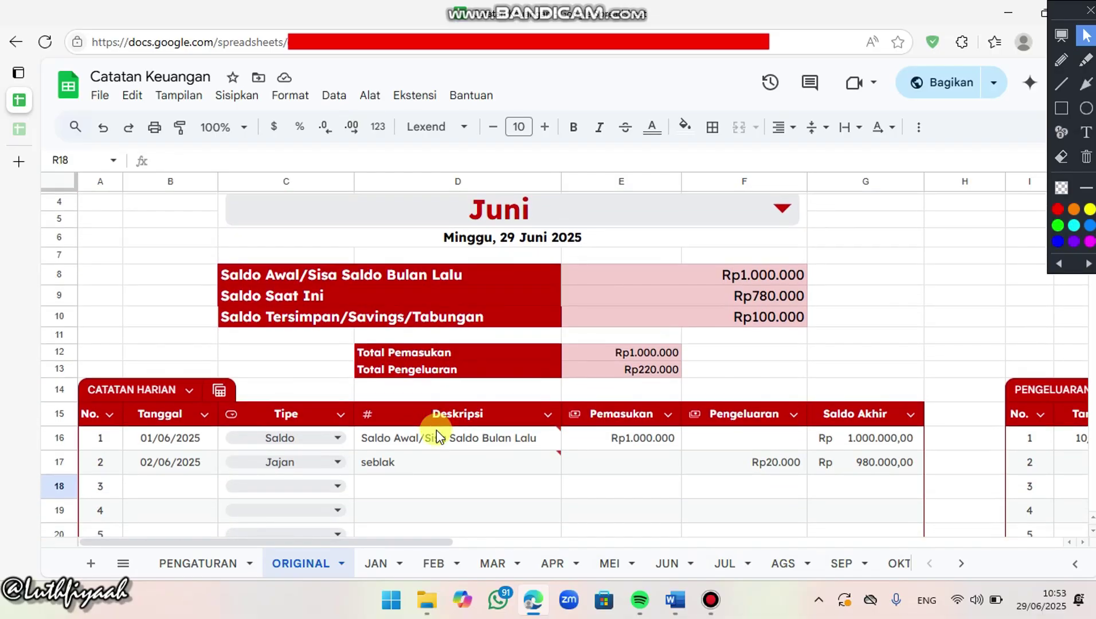
mouse_move(384, 467)
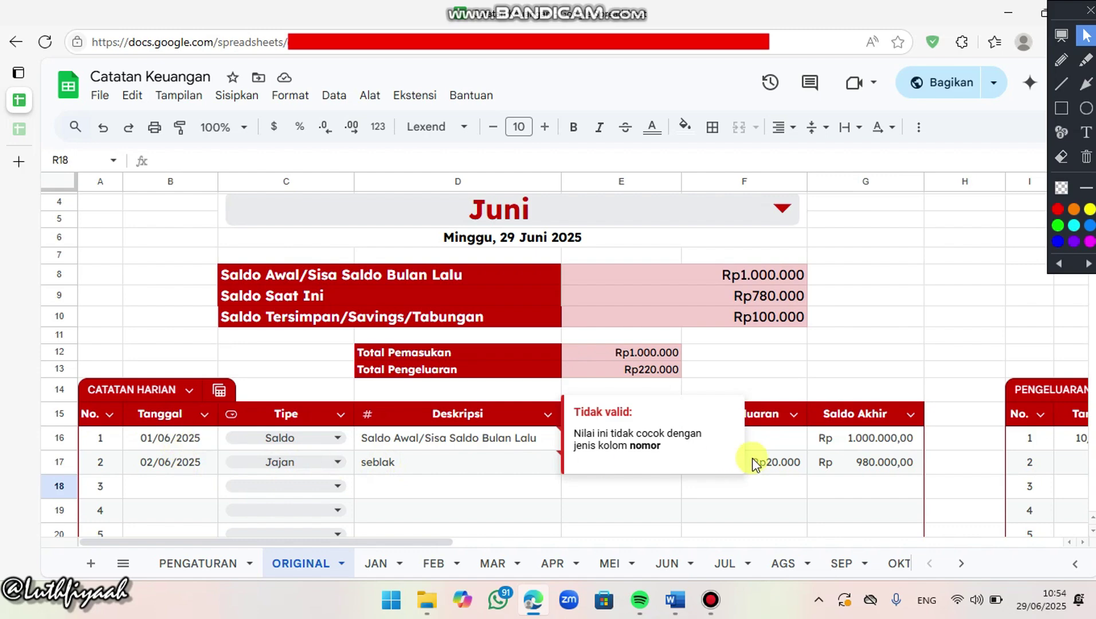
left_click(599, 510)
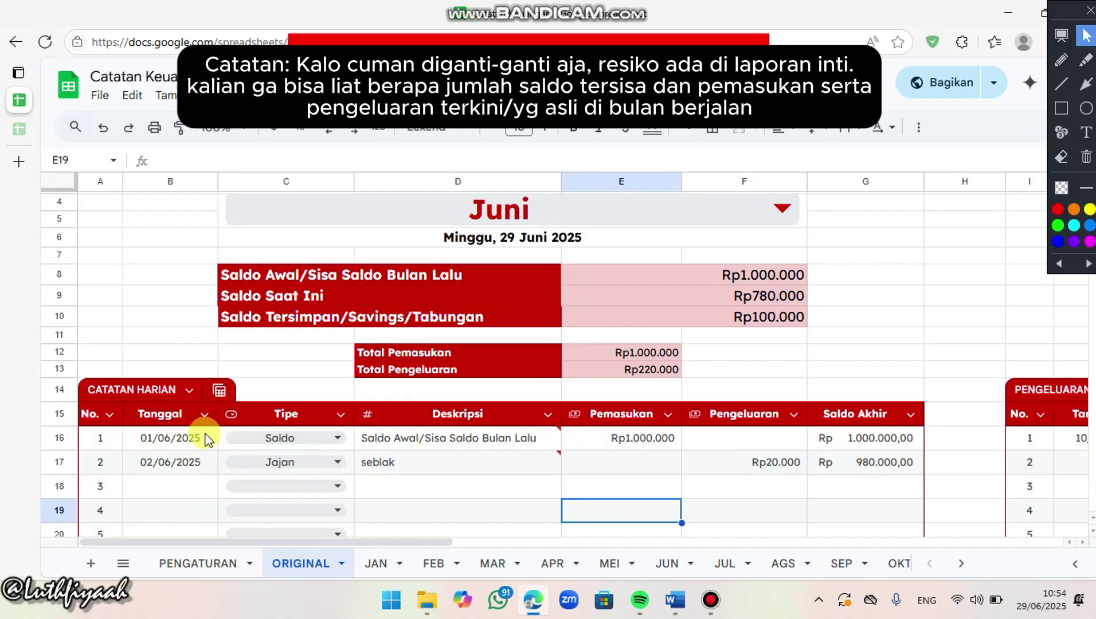
Change the Tanggal of the first CATATAN HARIAN entry to 01/01/2026
double_click(167, 446)
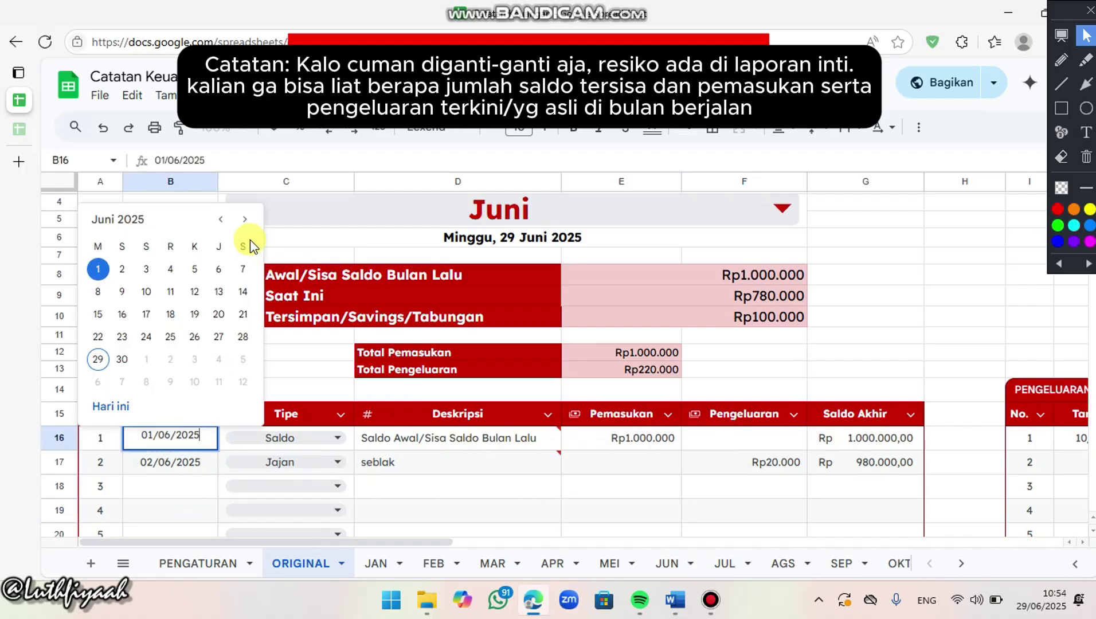
left_click(241, 220)
left_click(241, 220)
left_click(241, 221)
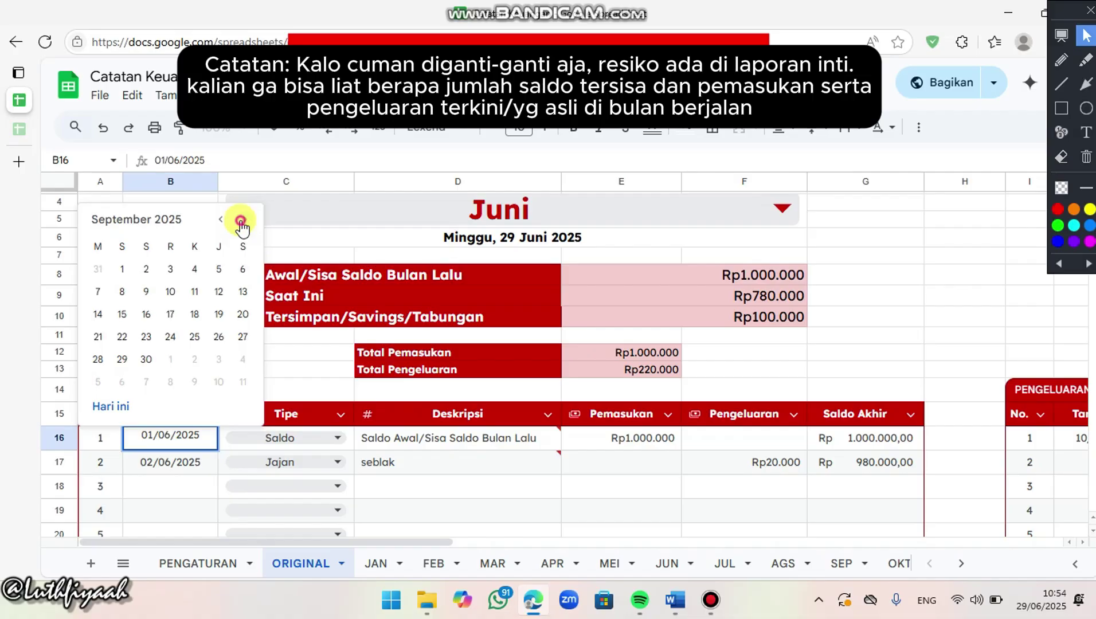
left_click(241, 221)
left_click(240, 221)
left_click(241, 221)
left_click(241, 222)
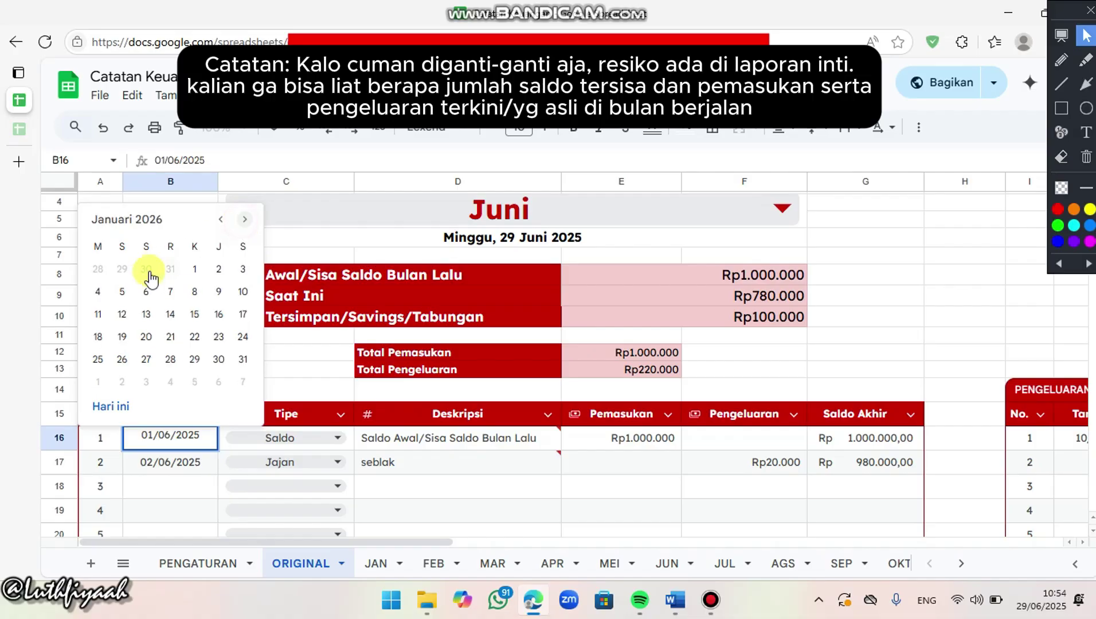
left_click(195, 269)
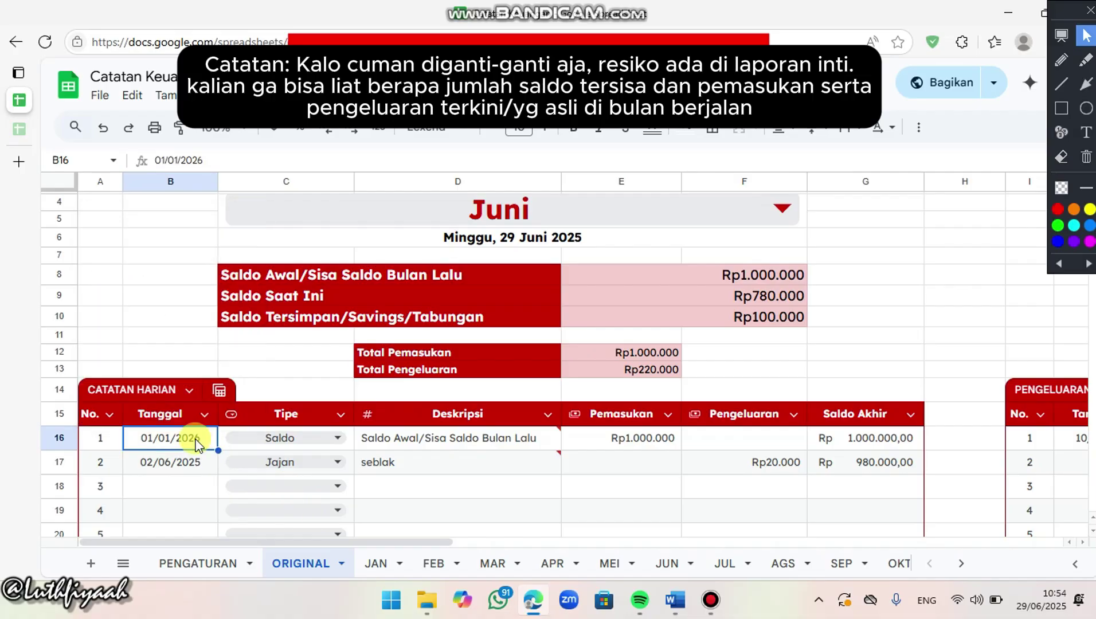
Set the Pemasukan of the first CATATAN HARIAN entry to 2000000
left_click(647, 444)
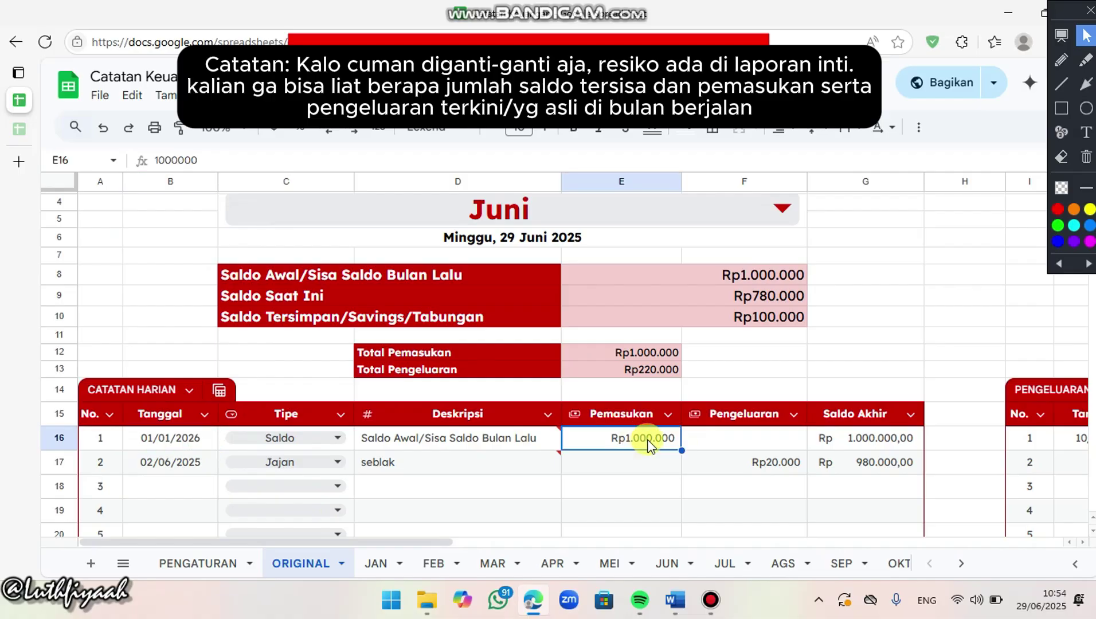
type("2.000.00")
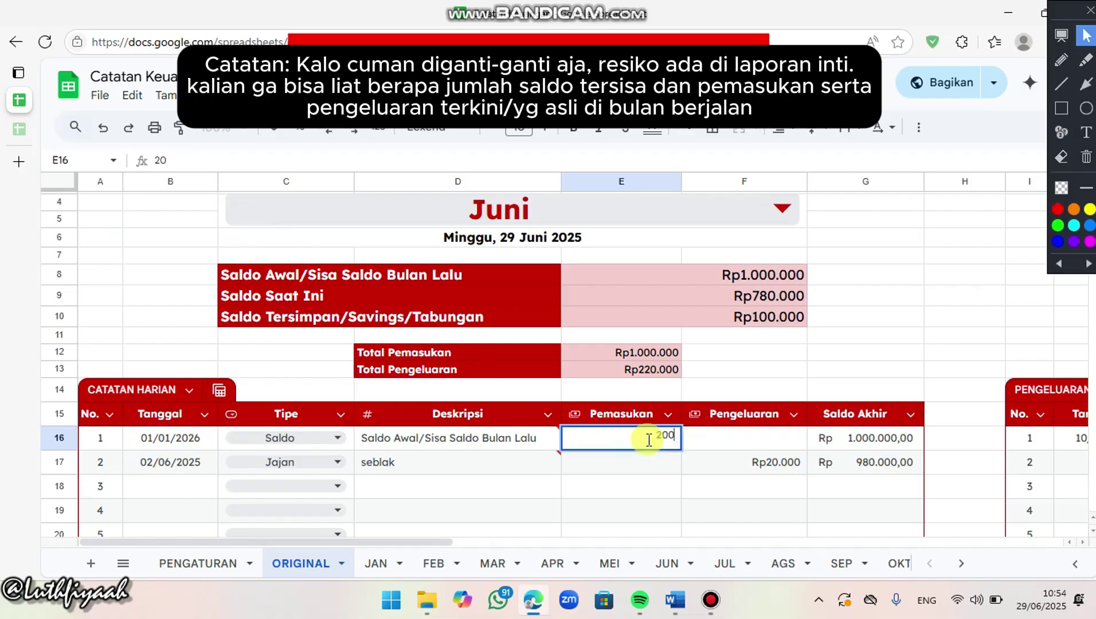
type("0000")
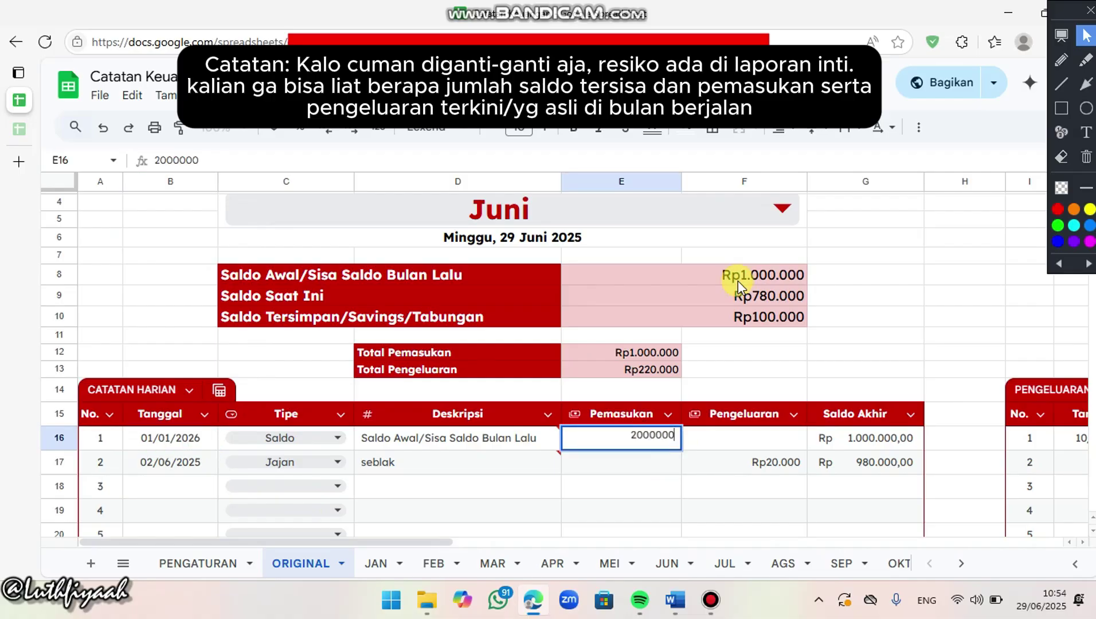
key("Return")
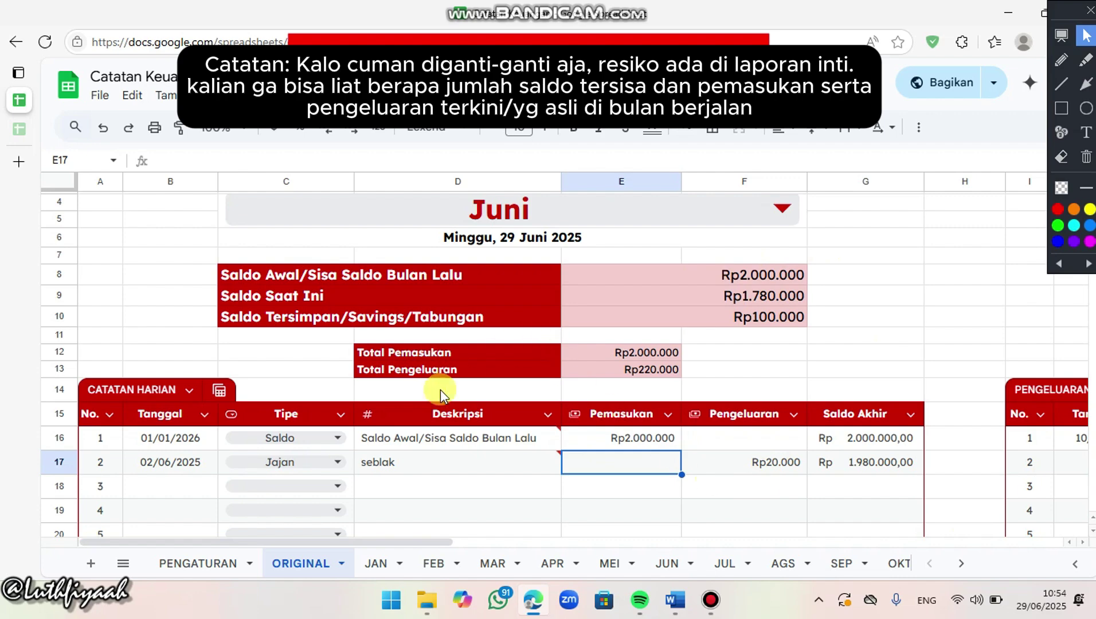
Change the Tanggal of the second CATATAN HARIAN entry to 02/01/2026
left_click(191, 468)
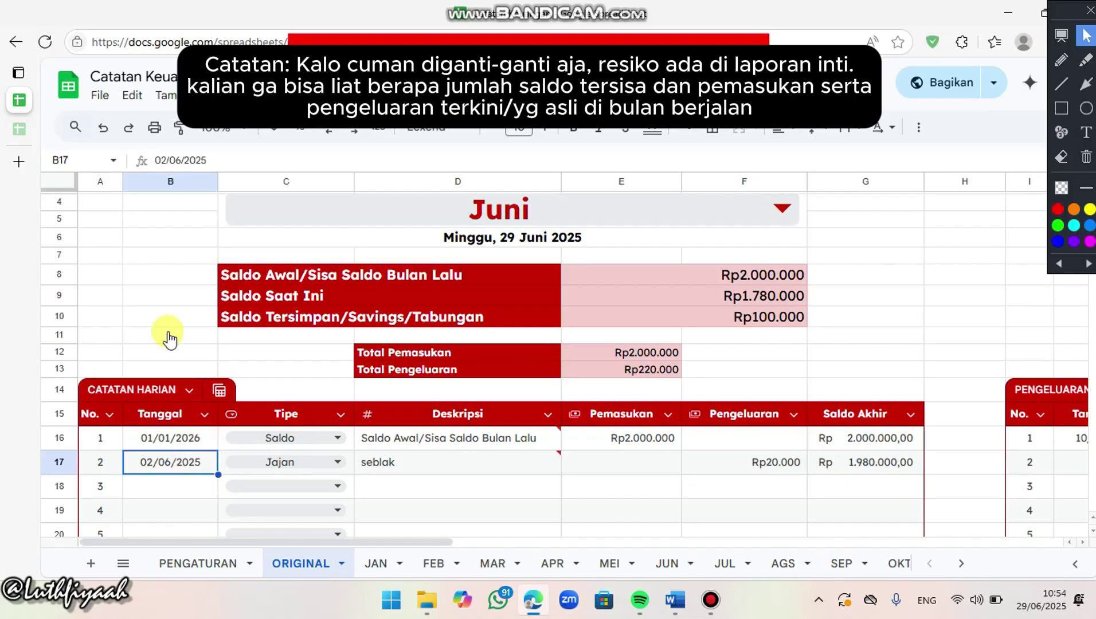
key("Return")
left_click(247, 243)
left_click(248, 244)
left_click(248, 244)
left_click(248, 243)
left_click(247, 244)
left_click(247, 244)
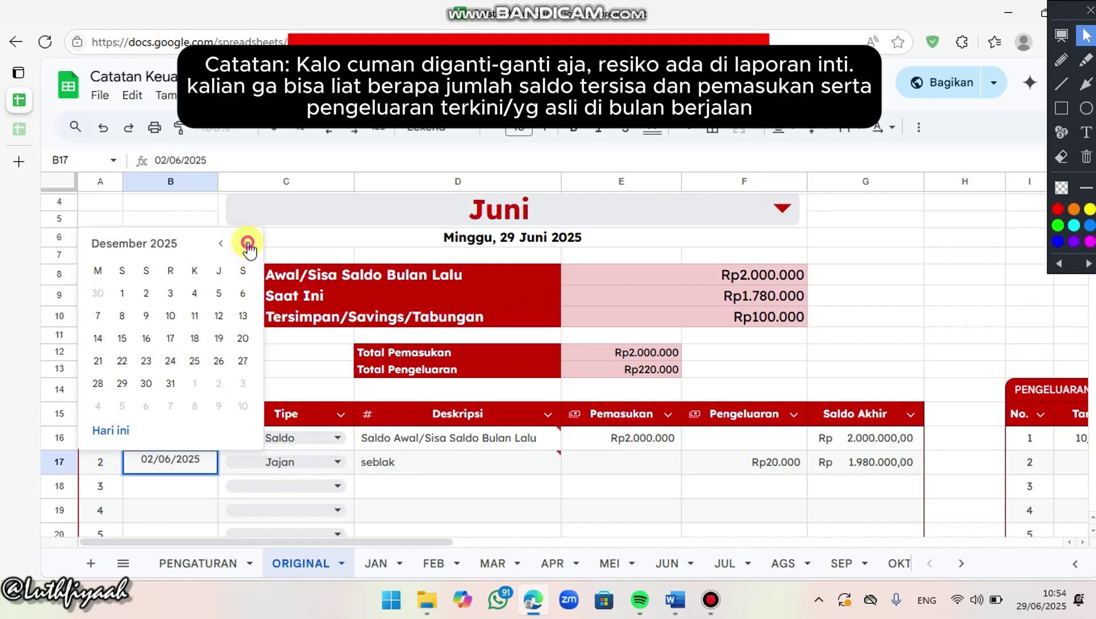
left_click(248, 244)
left_click(219, 293)
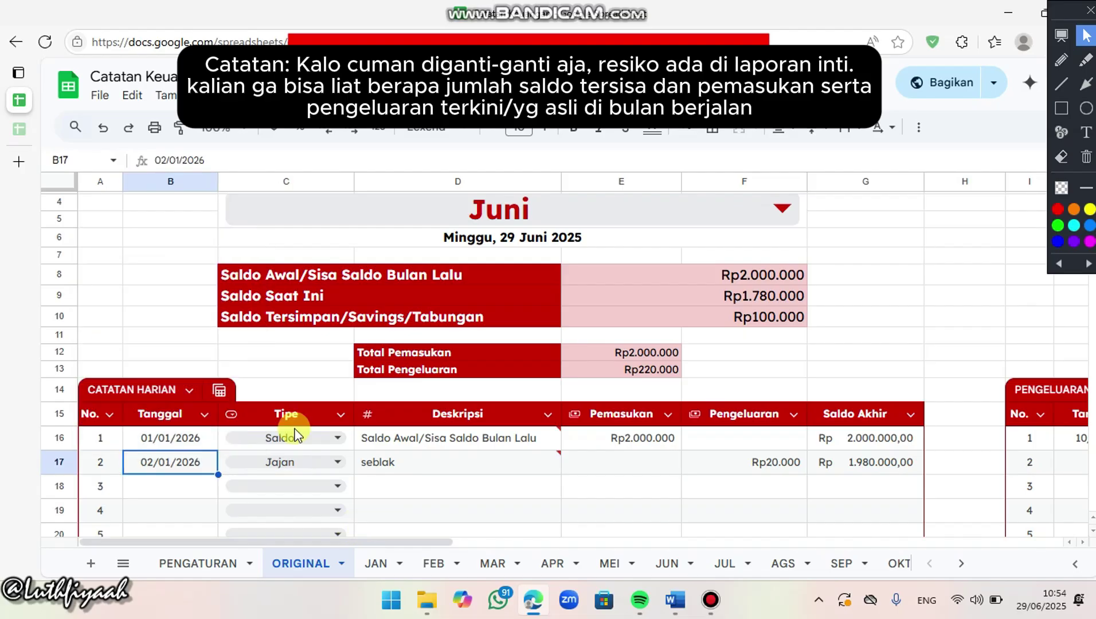
Change the second entry's Tipe to Gaji and replace its Deskripsi with "gaji...."
left_click(338, 467)
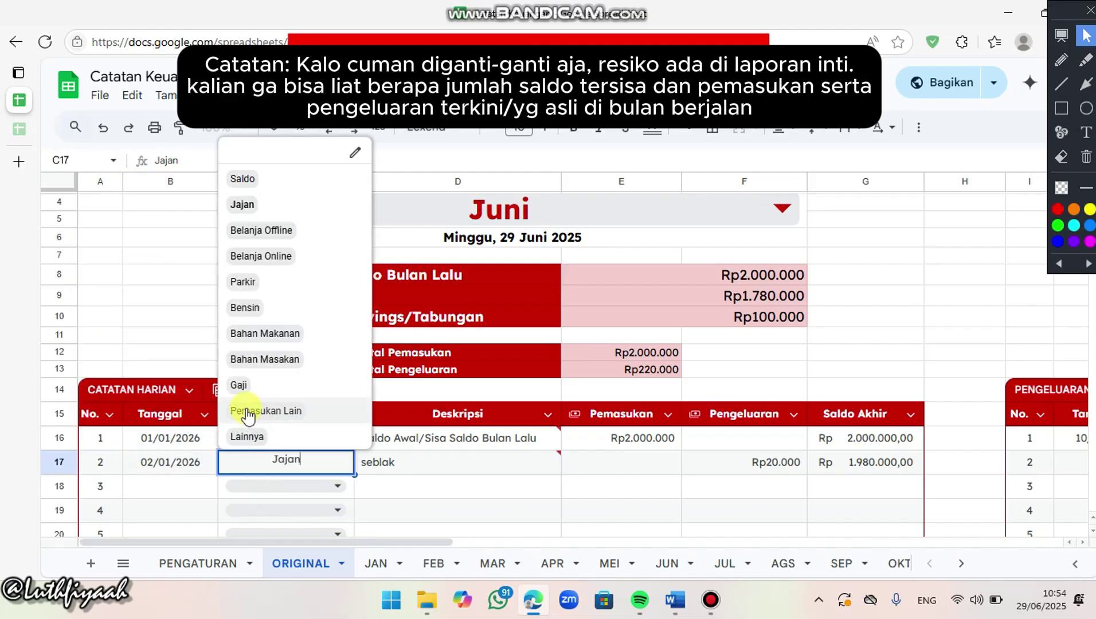
left_click(239, 384)
left_click(448, 464)
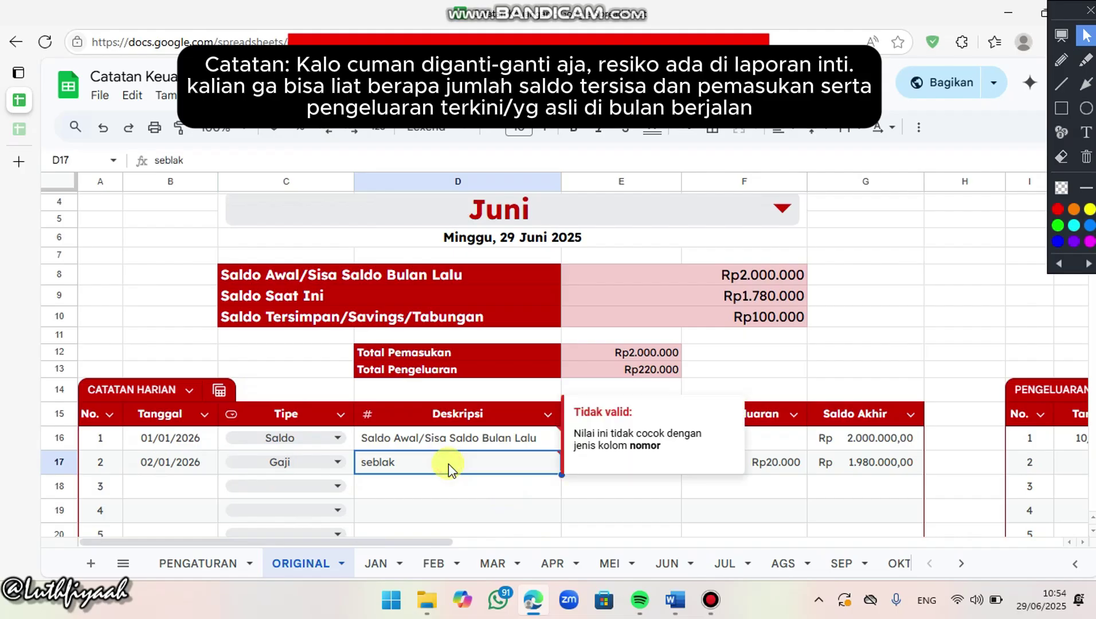
type("gaji....")
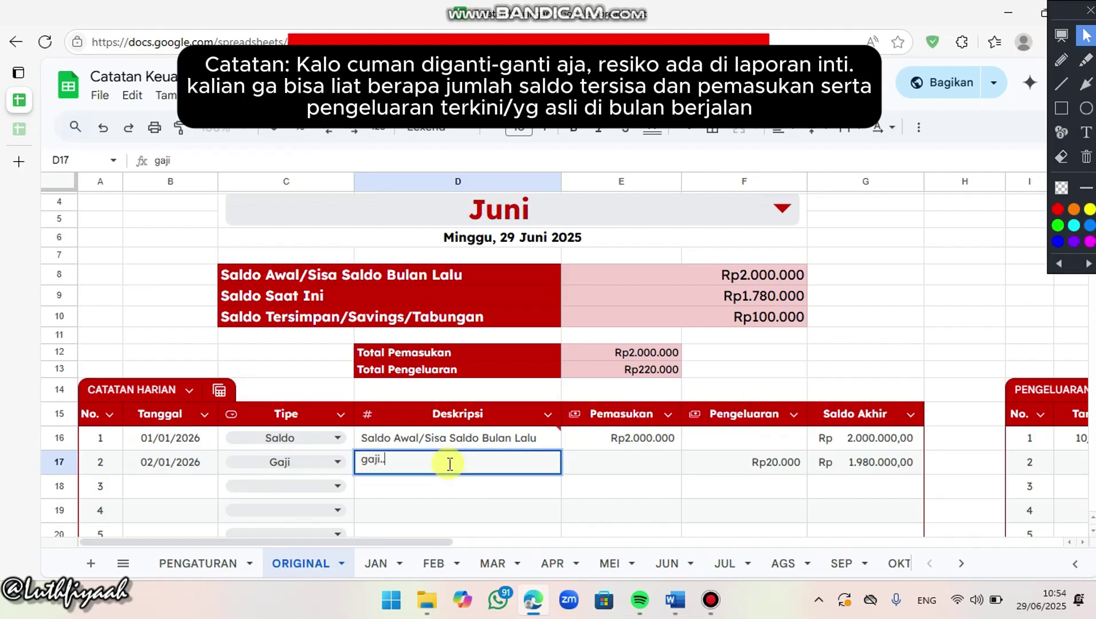
Clear the second entry's Pengeluaran amount and enter 500000 as its Pemasukan
left_click(711, 467)
key("Delete")
key("Left")
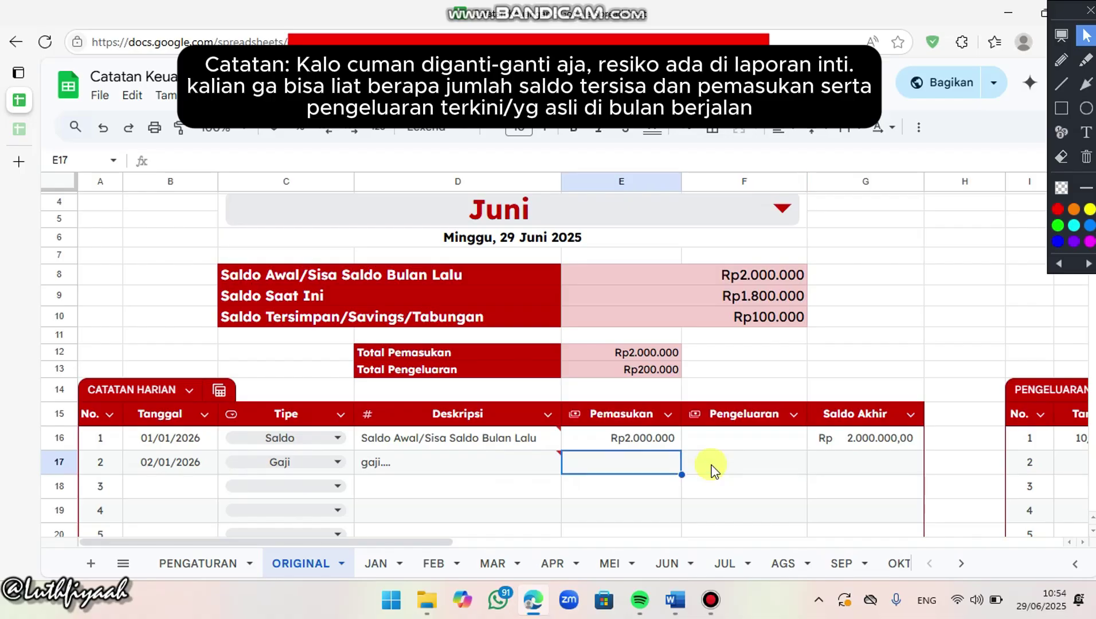
type("500000")
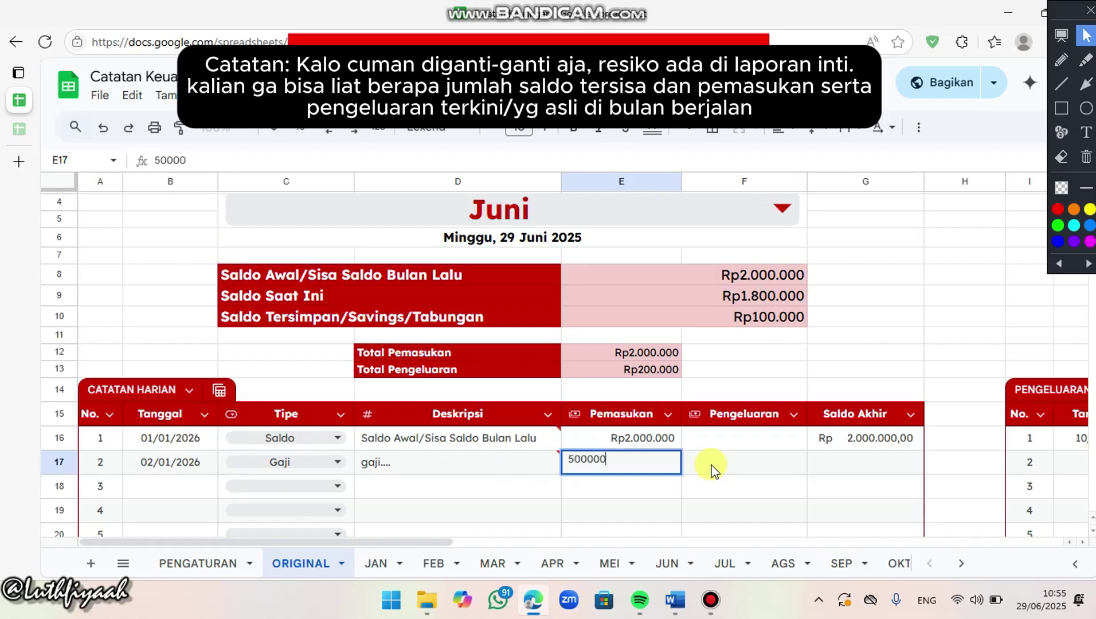
key("Tab")
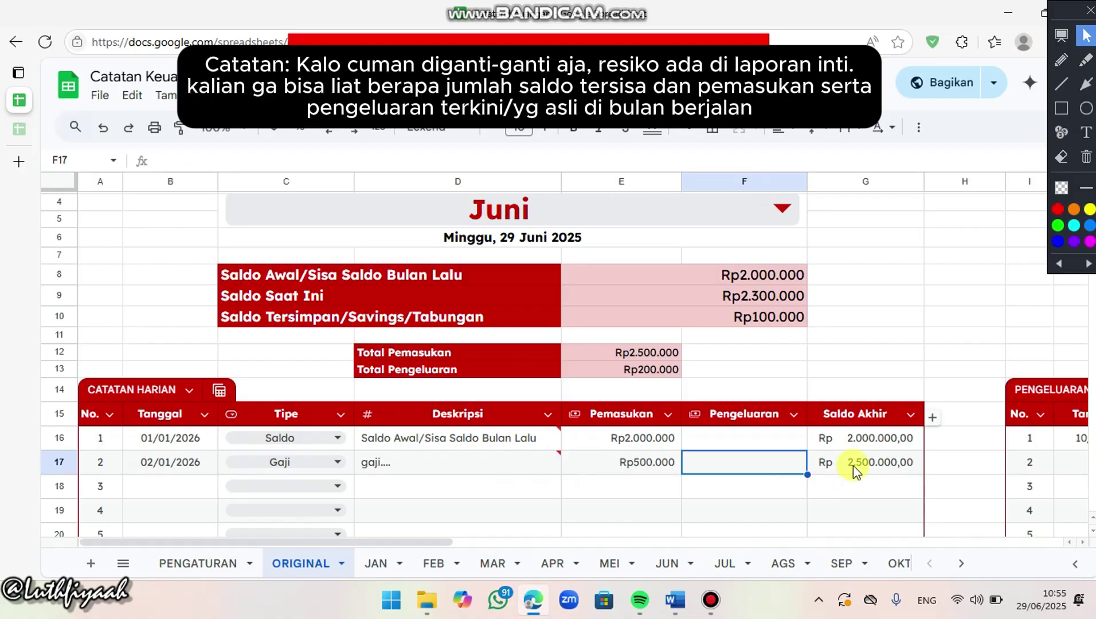